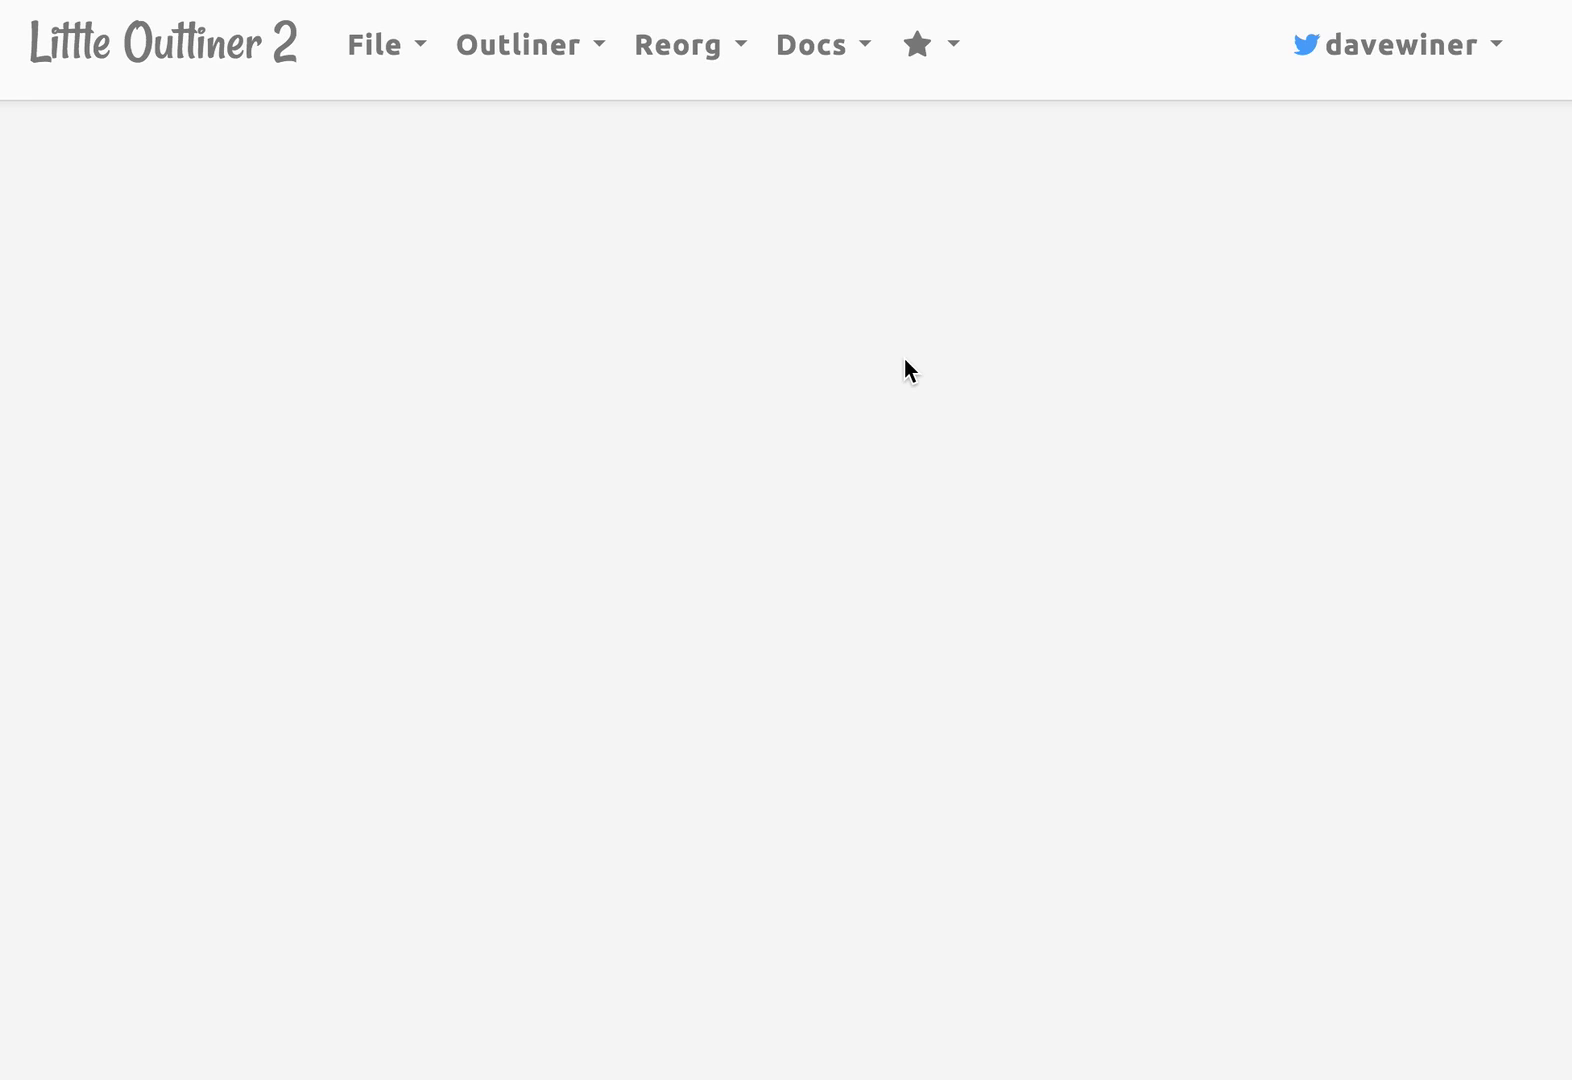
Open worknotes.opml from the File > Open outline list.
click(414, 44)
click(414, 60)
click(418, 60)
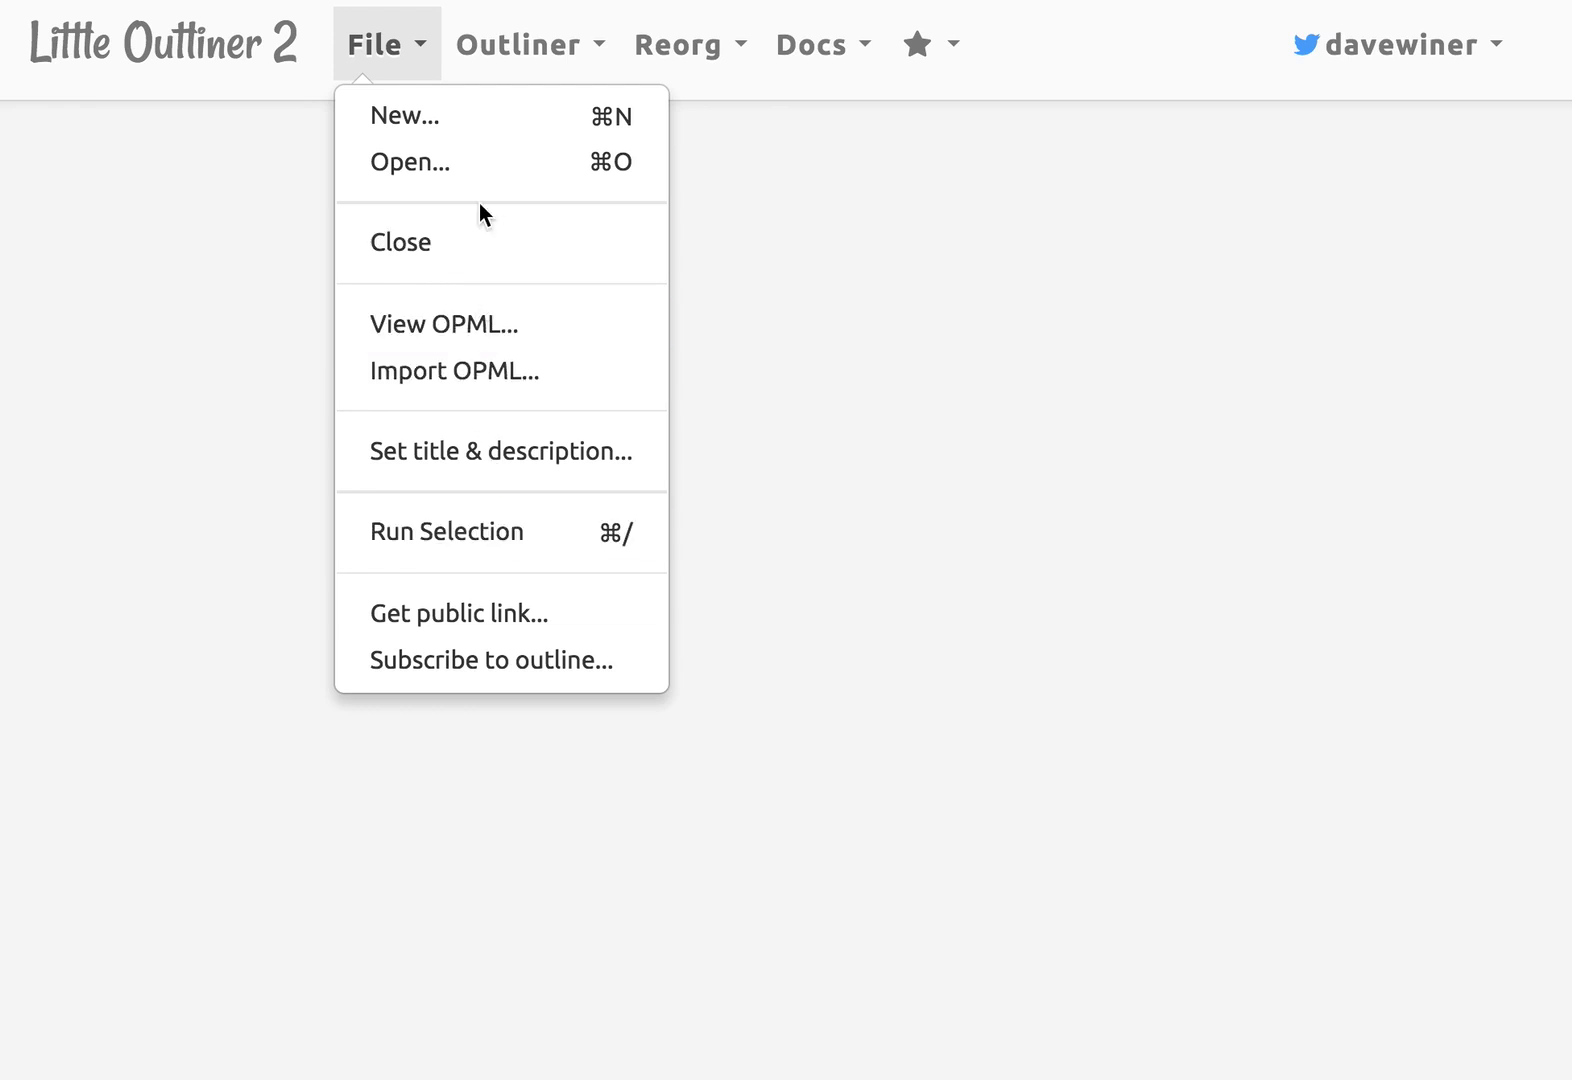
click(484, 162)
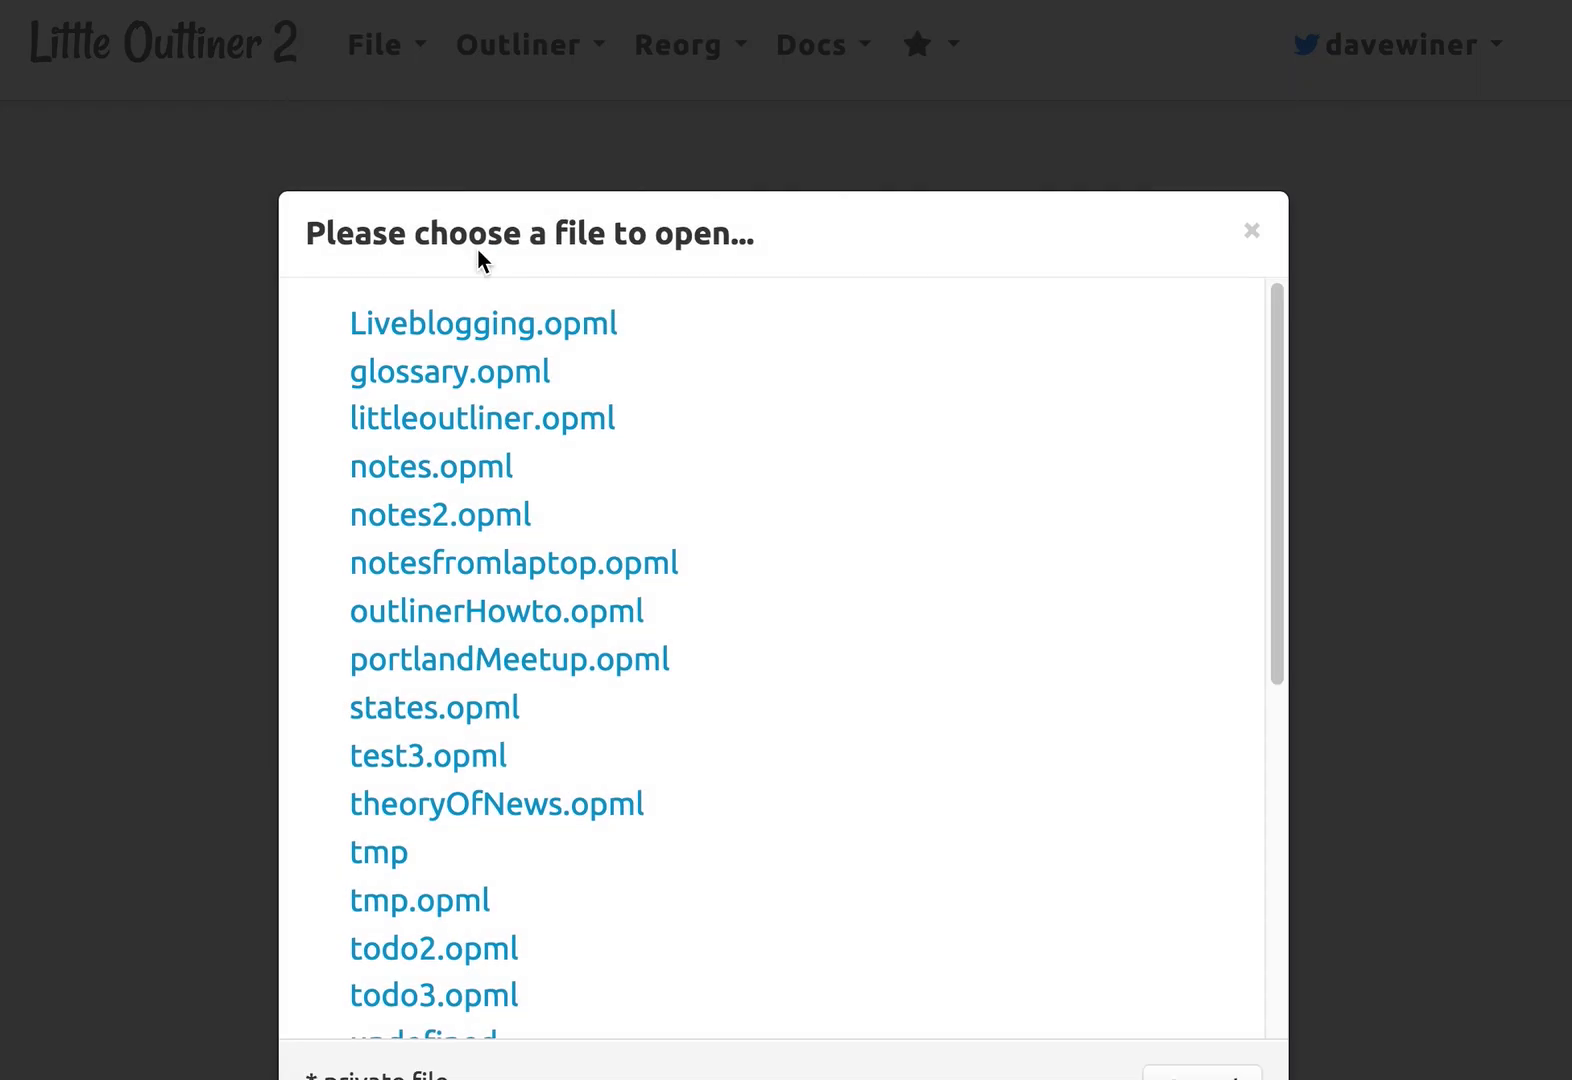
drag(1277, 642, 1246, 1053)
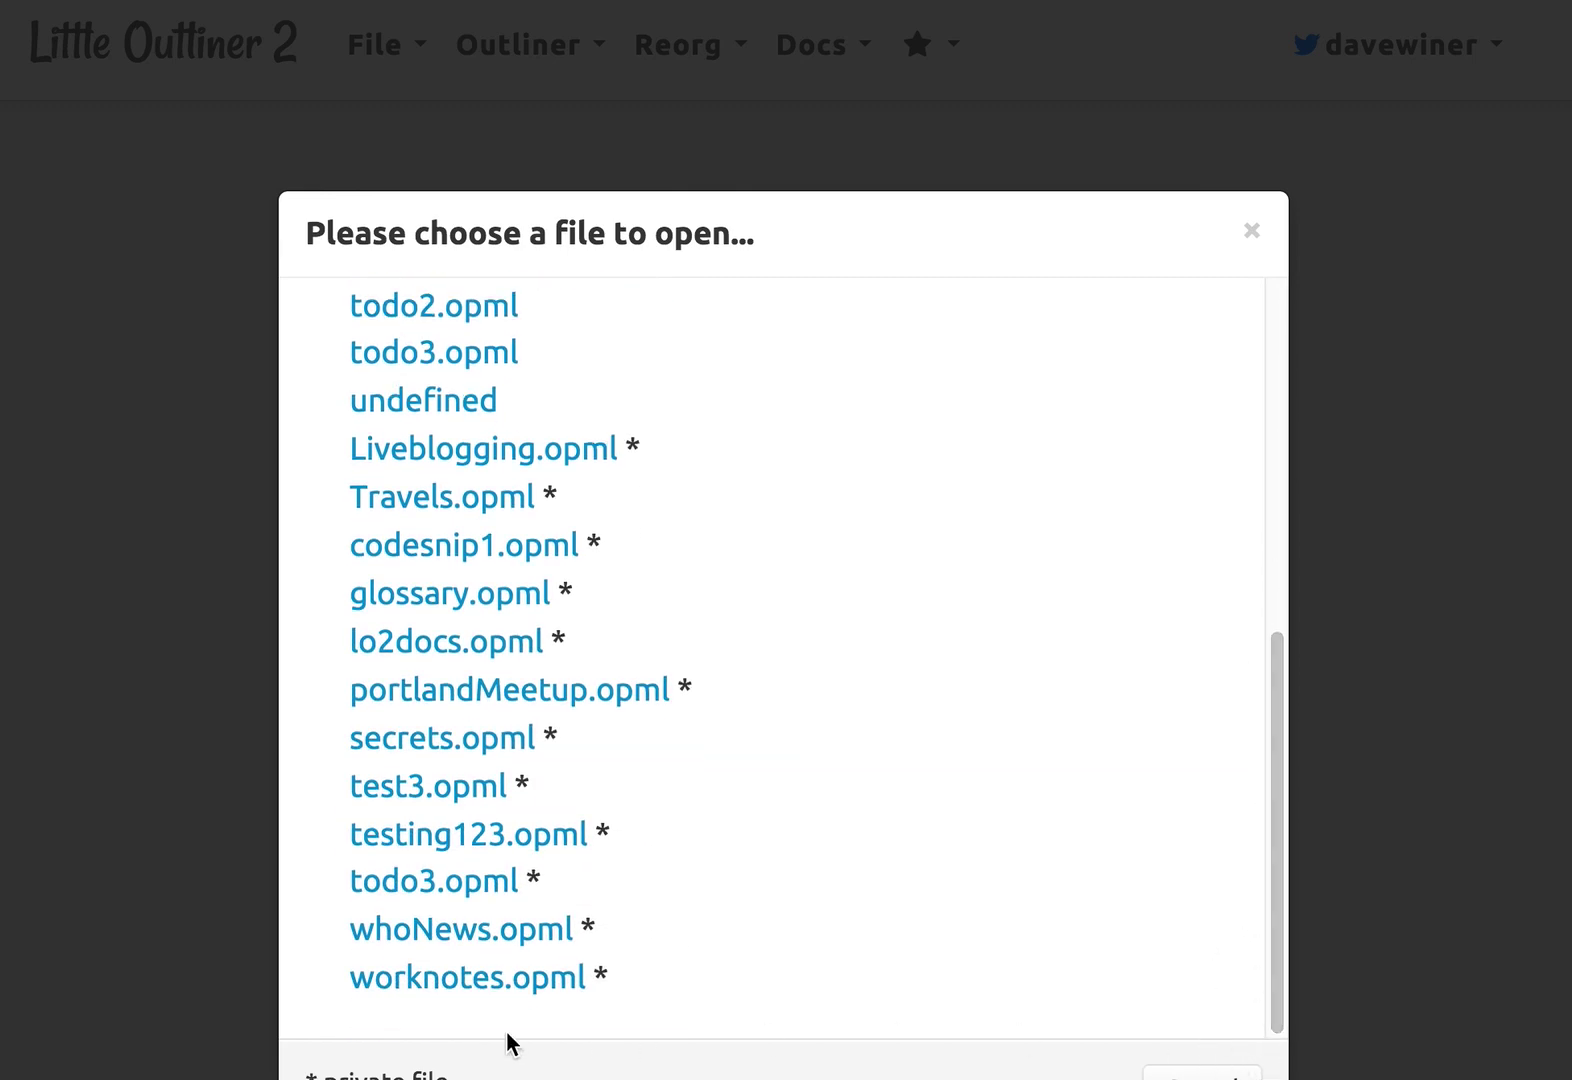
click(516, 978)
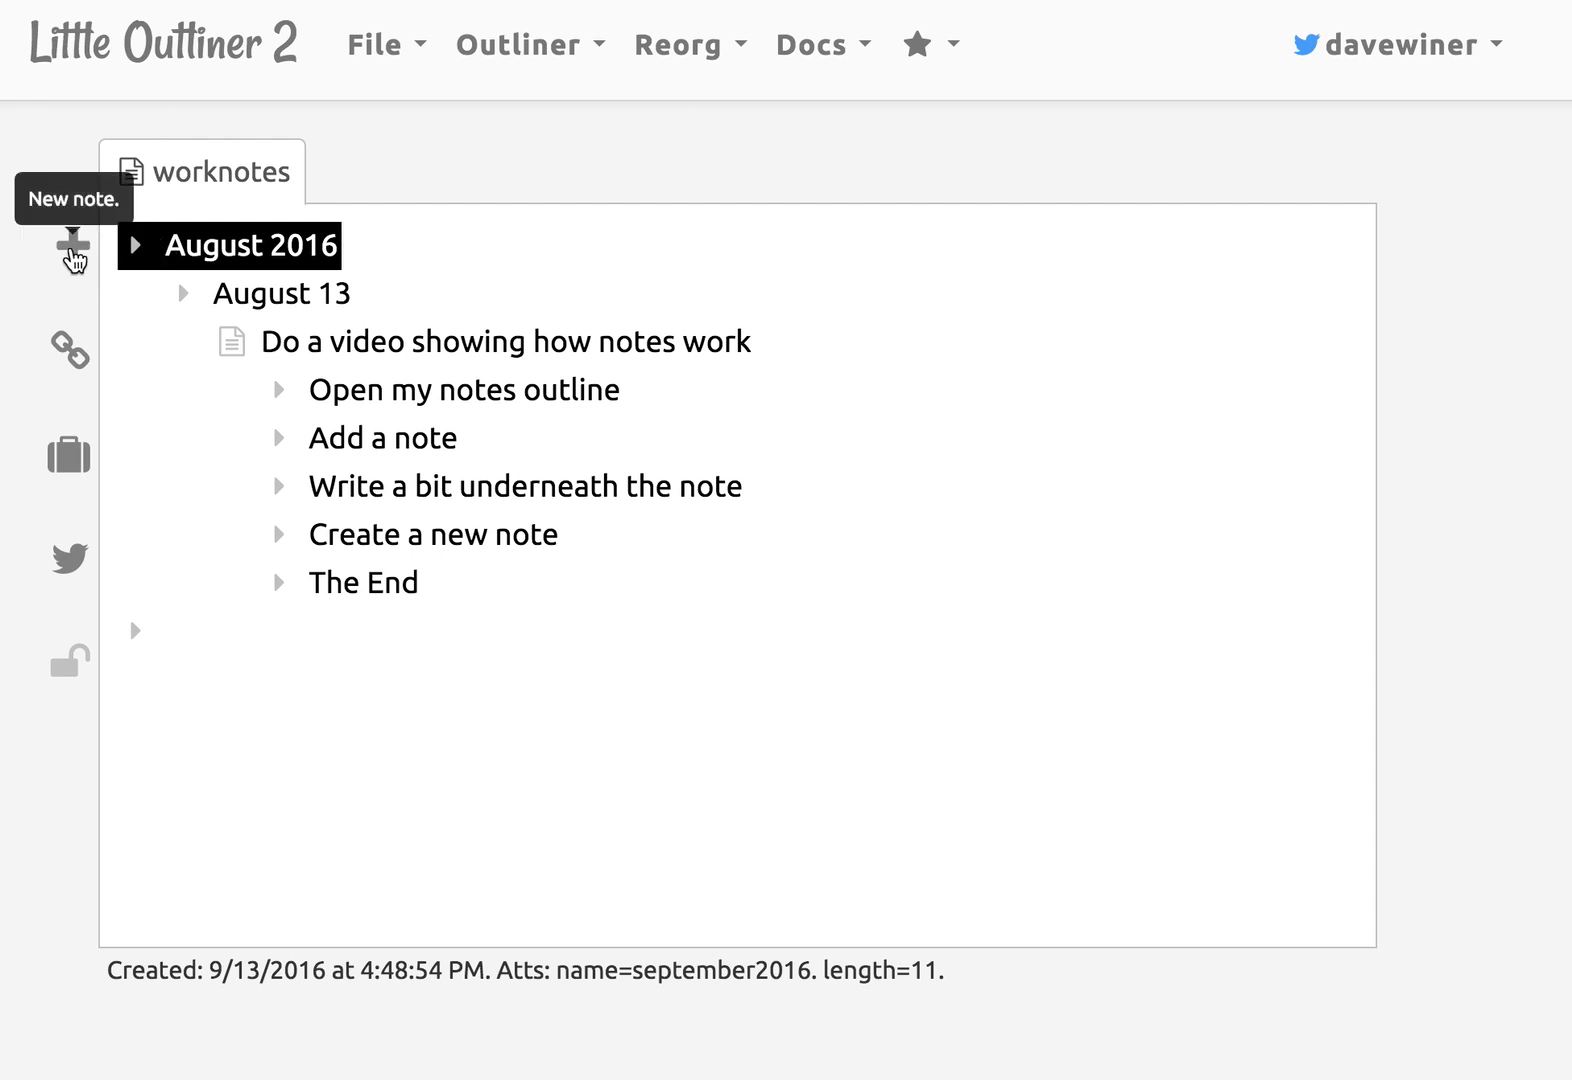
Add a September 13 note titled 'Title' with indented body 'Some stuff about the thing I'm talking about etc etc.'.
click(73, 258)
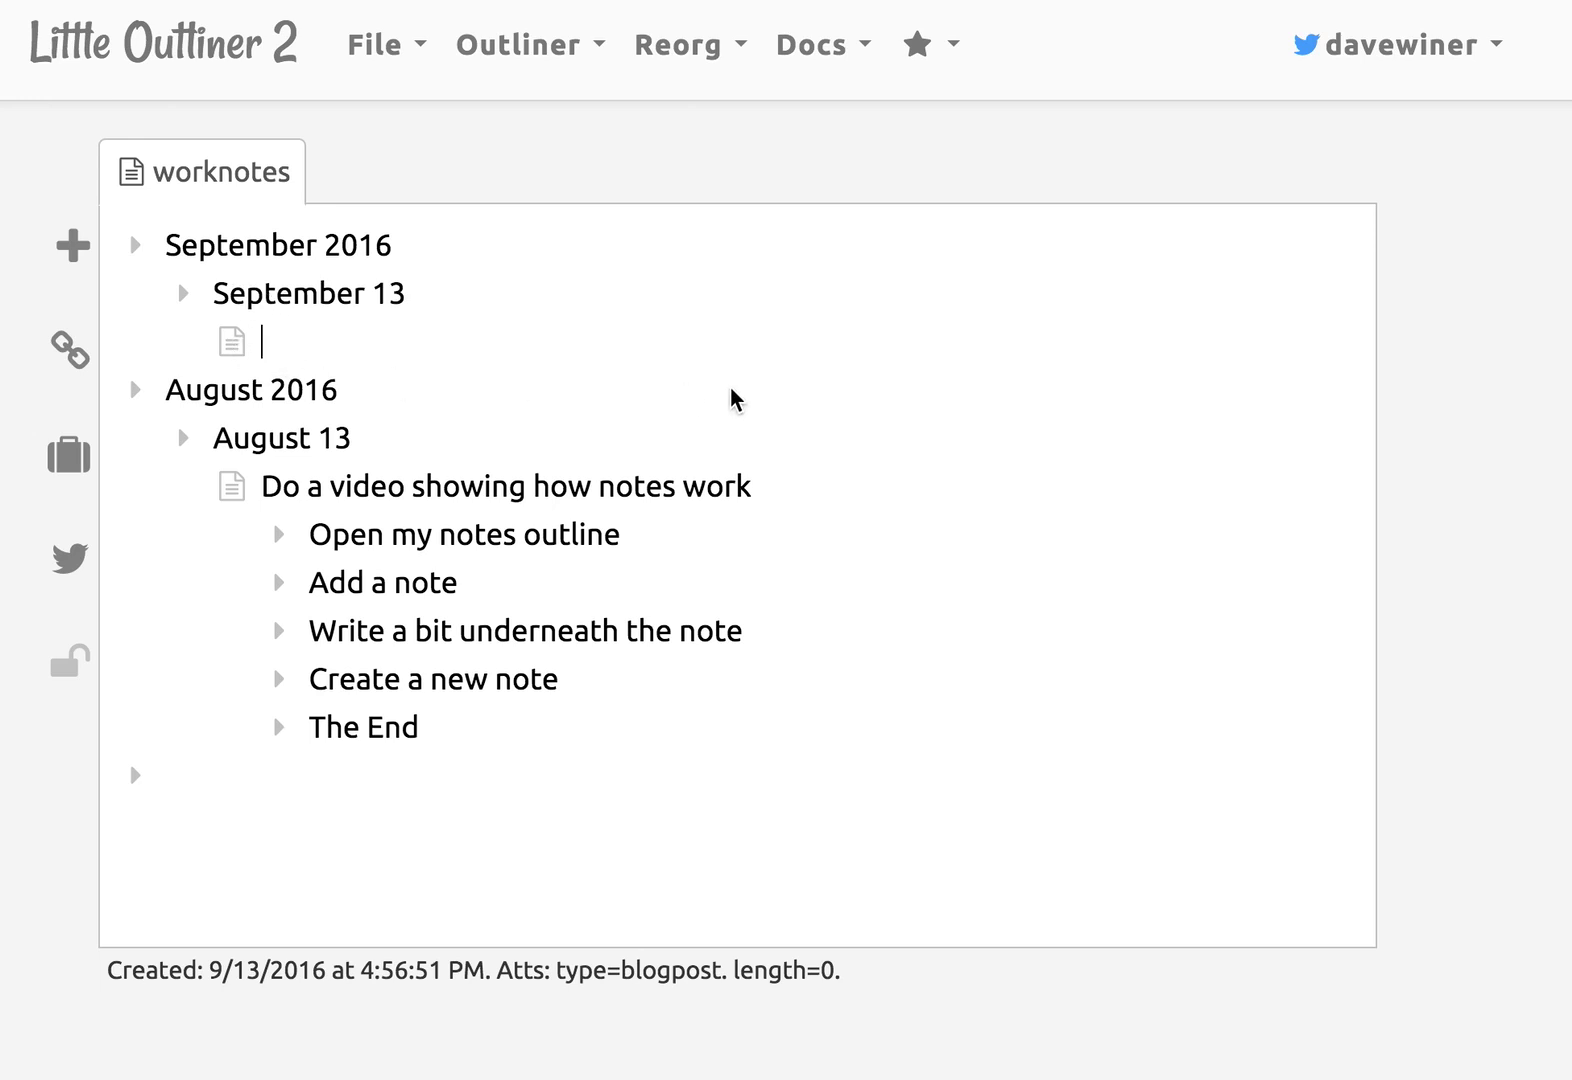
text(Title)
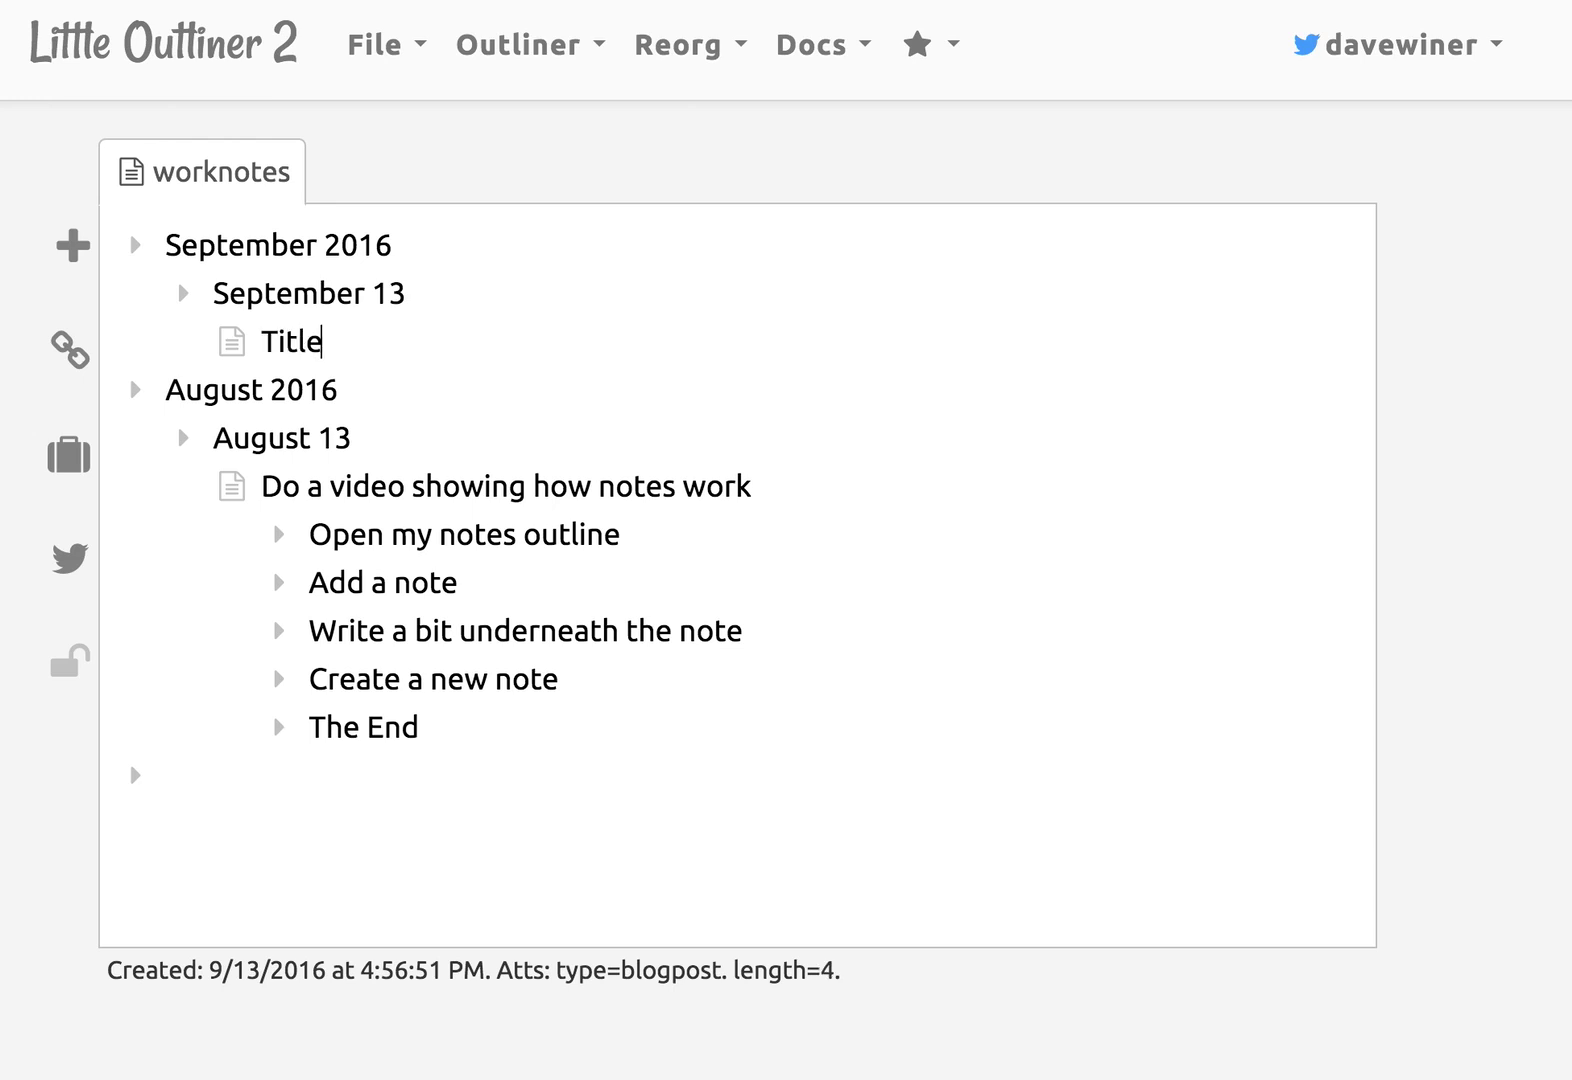
key(Return)
key(Tab)
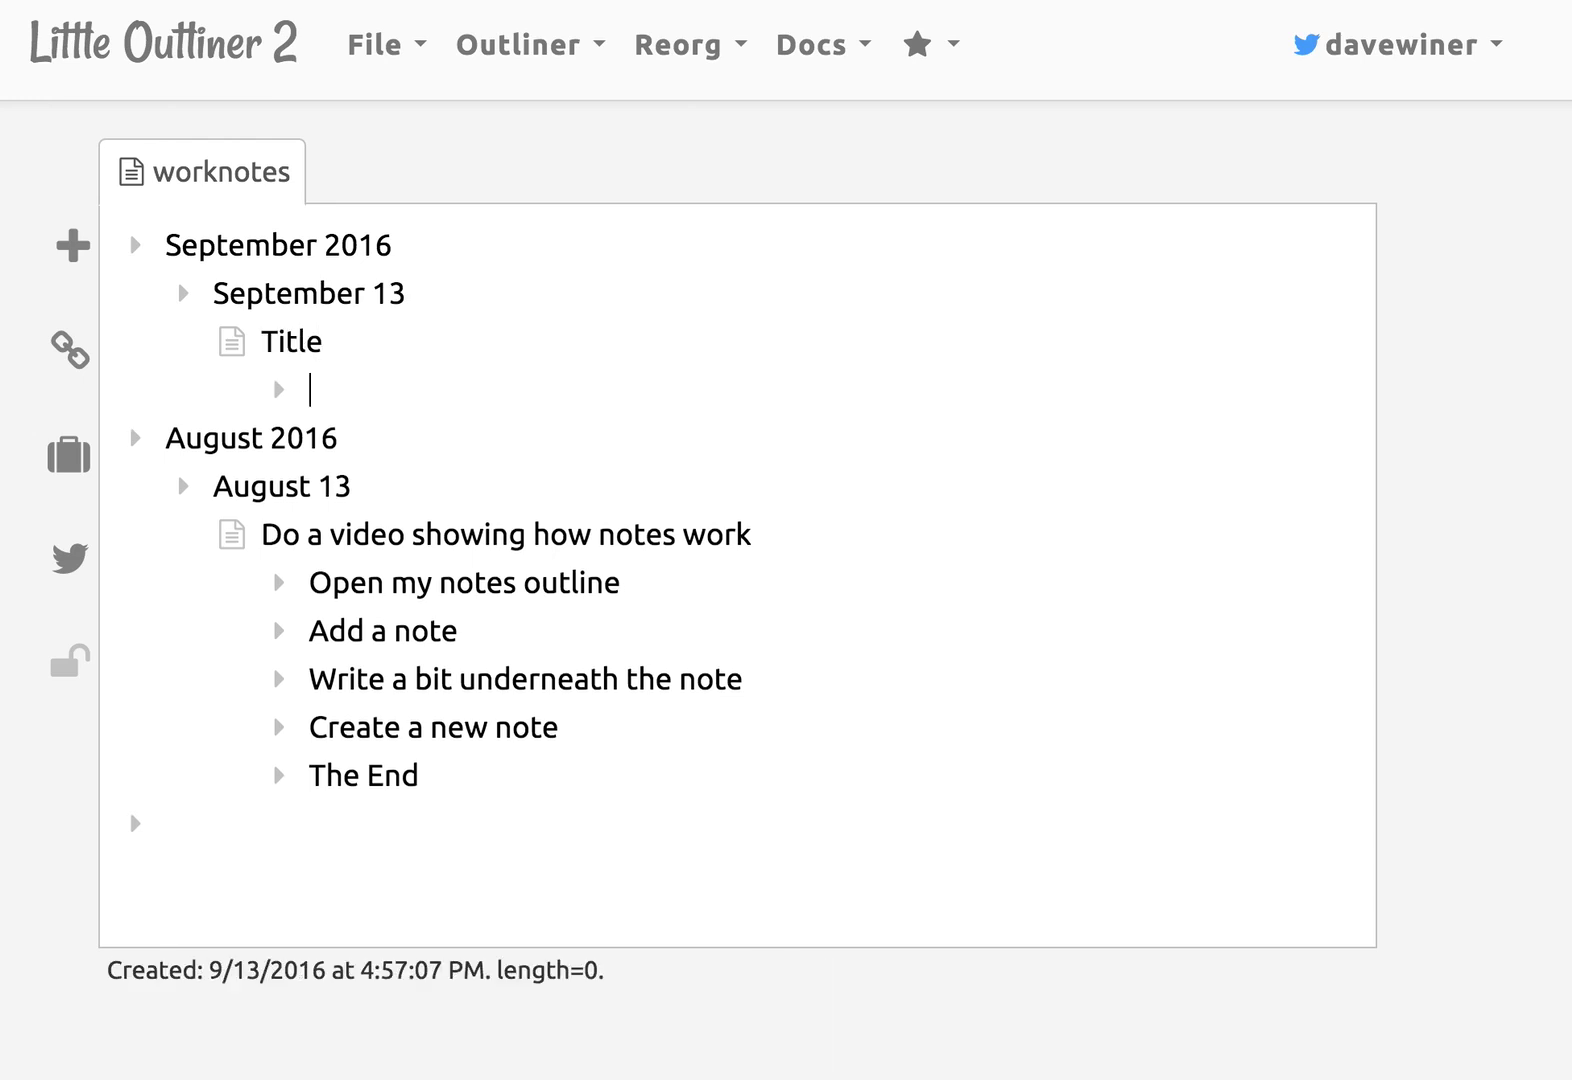
text(Some st)
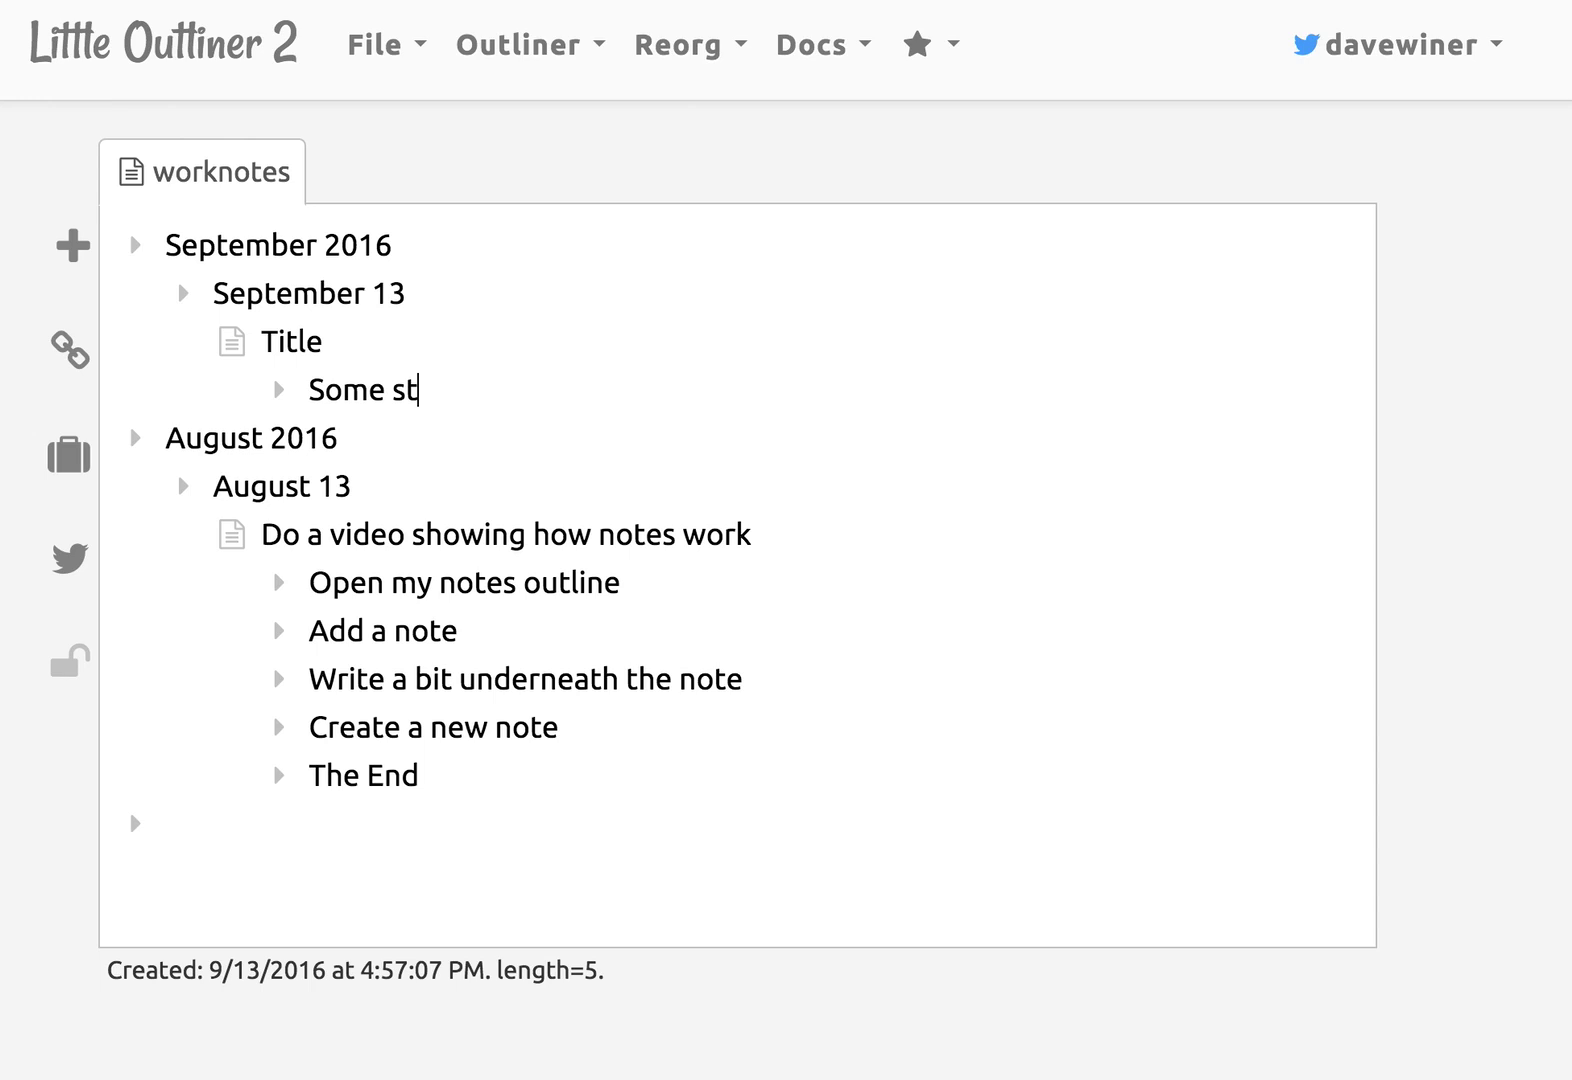
text(uff about the thin)
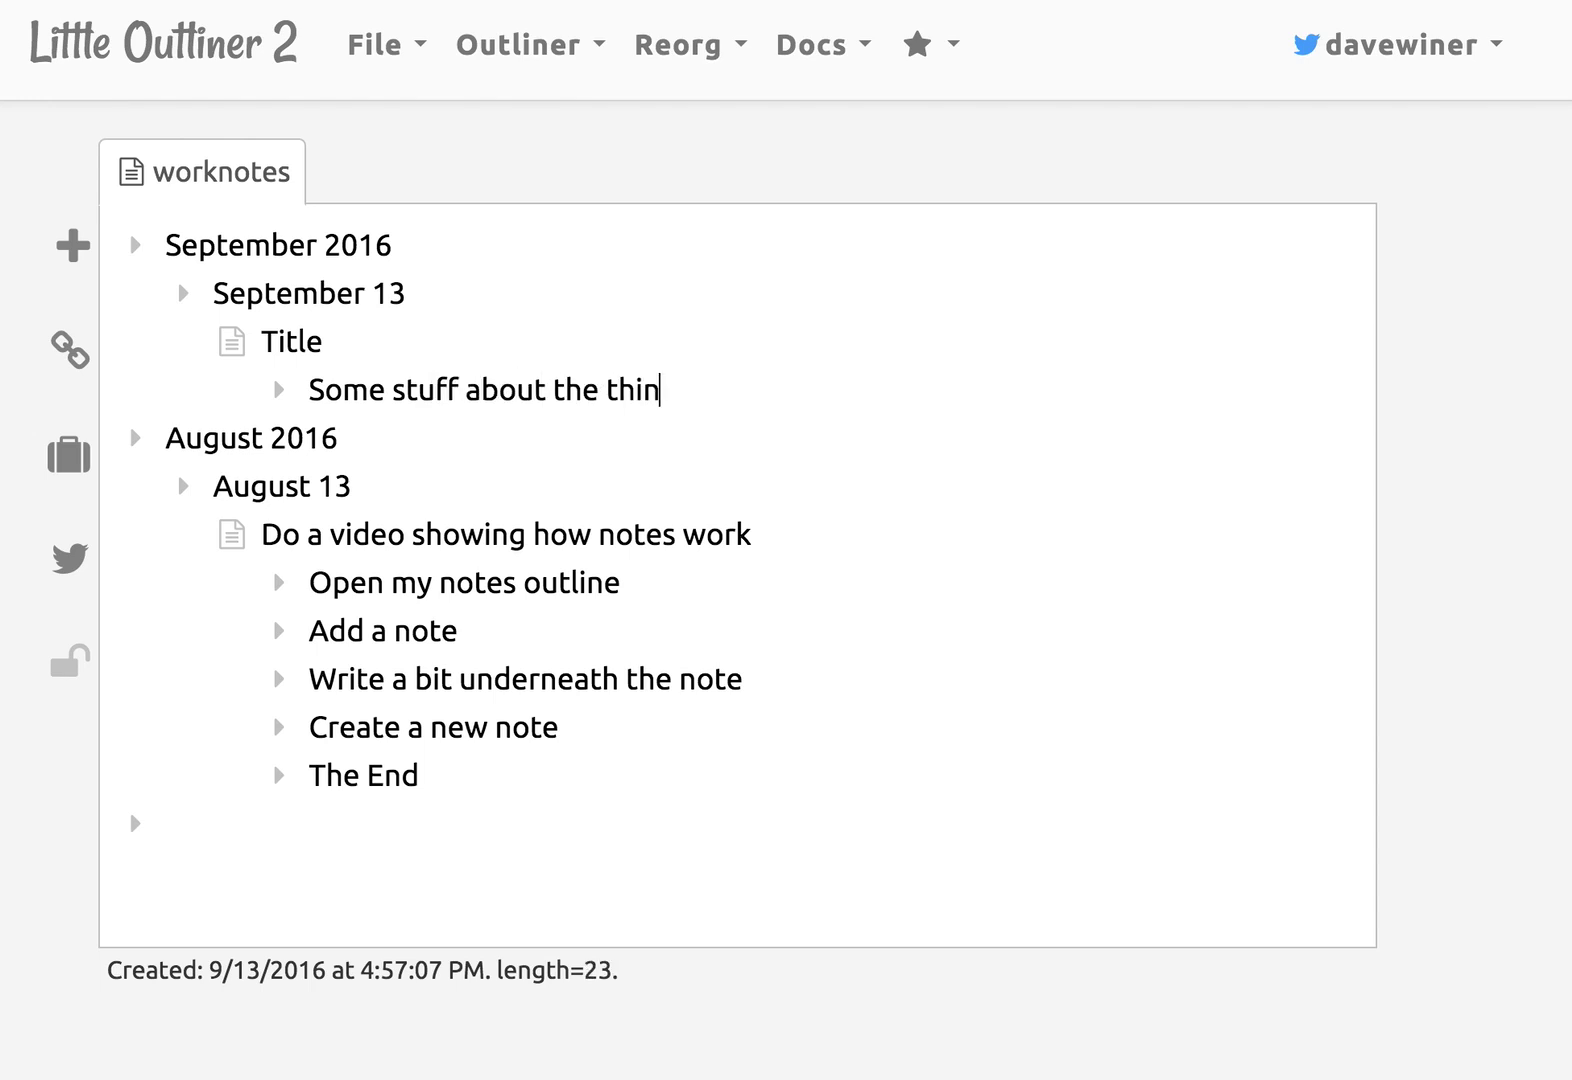
text(g I'm talk)
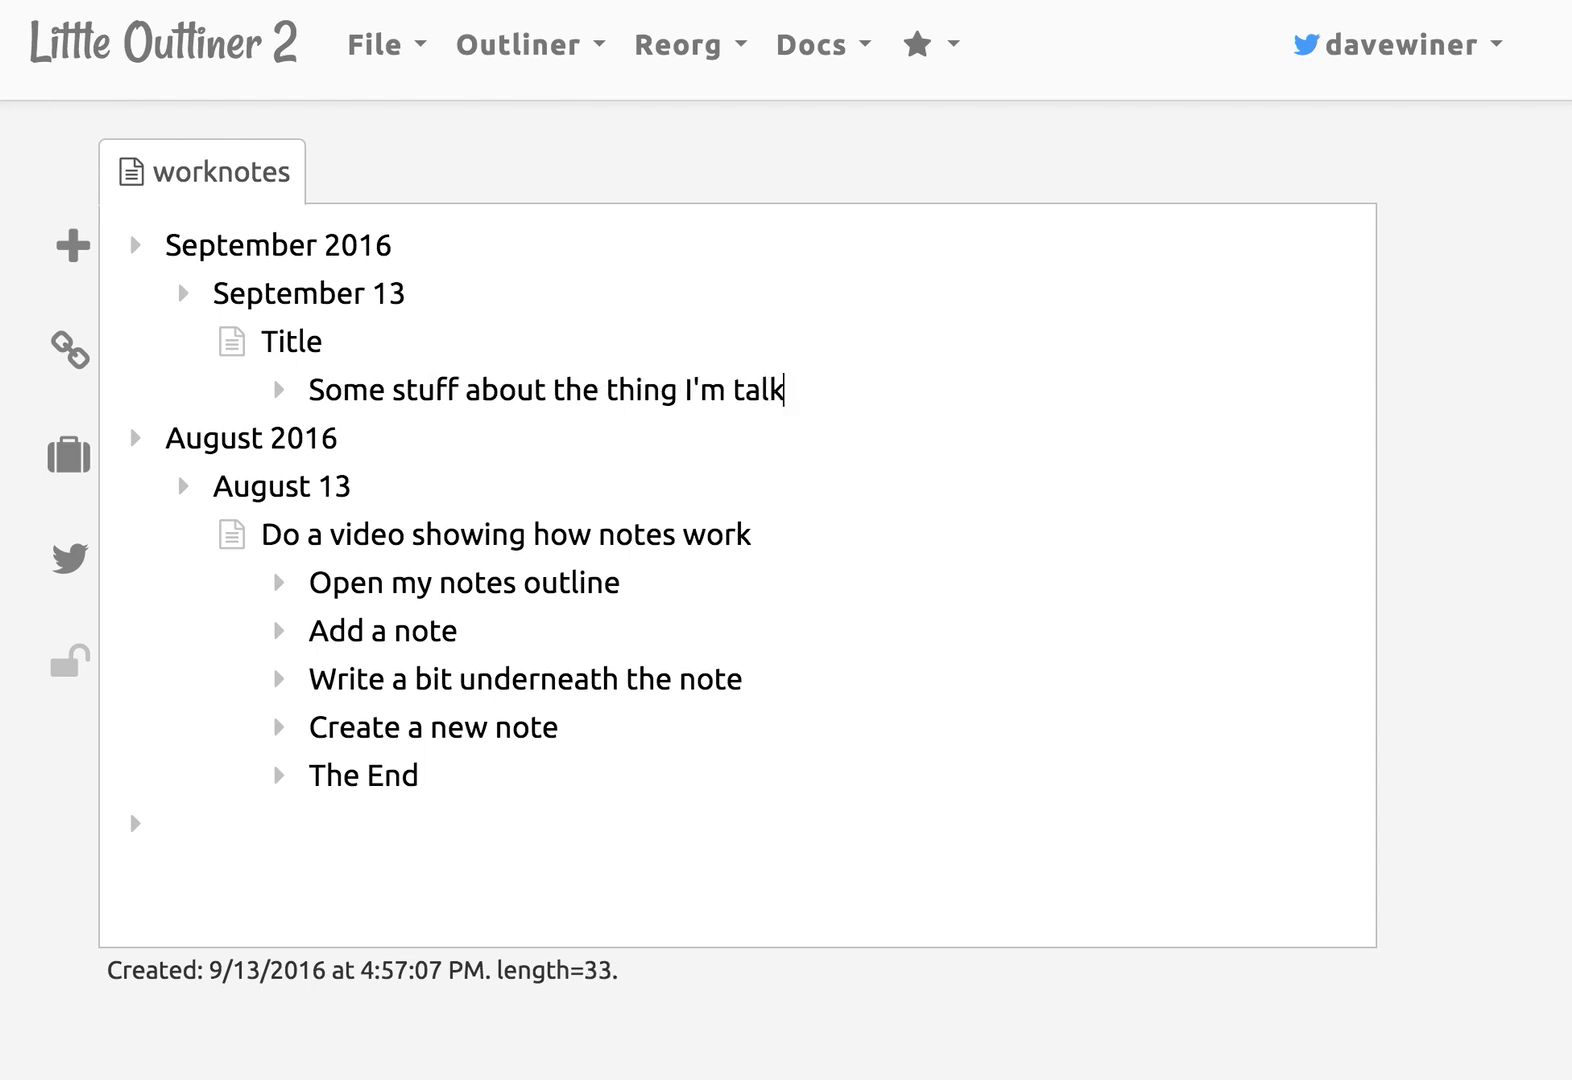
text(ing about et)
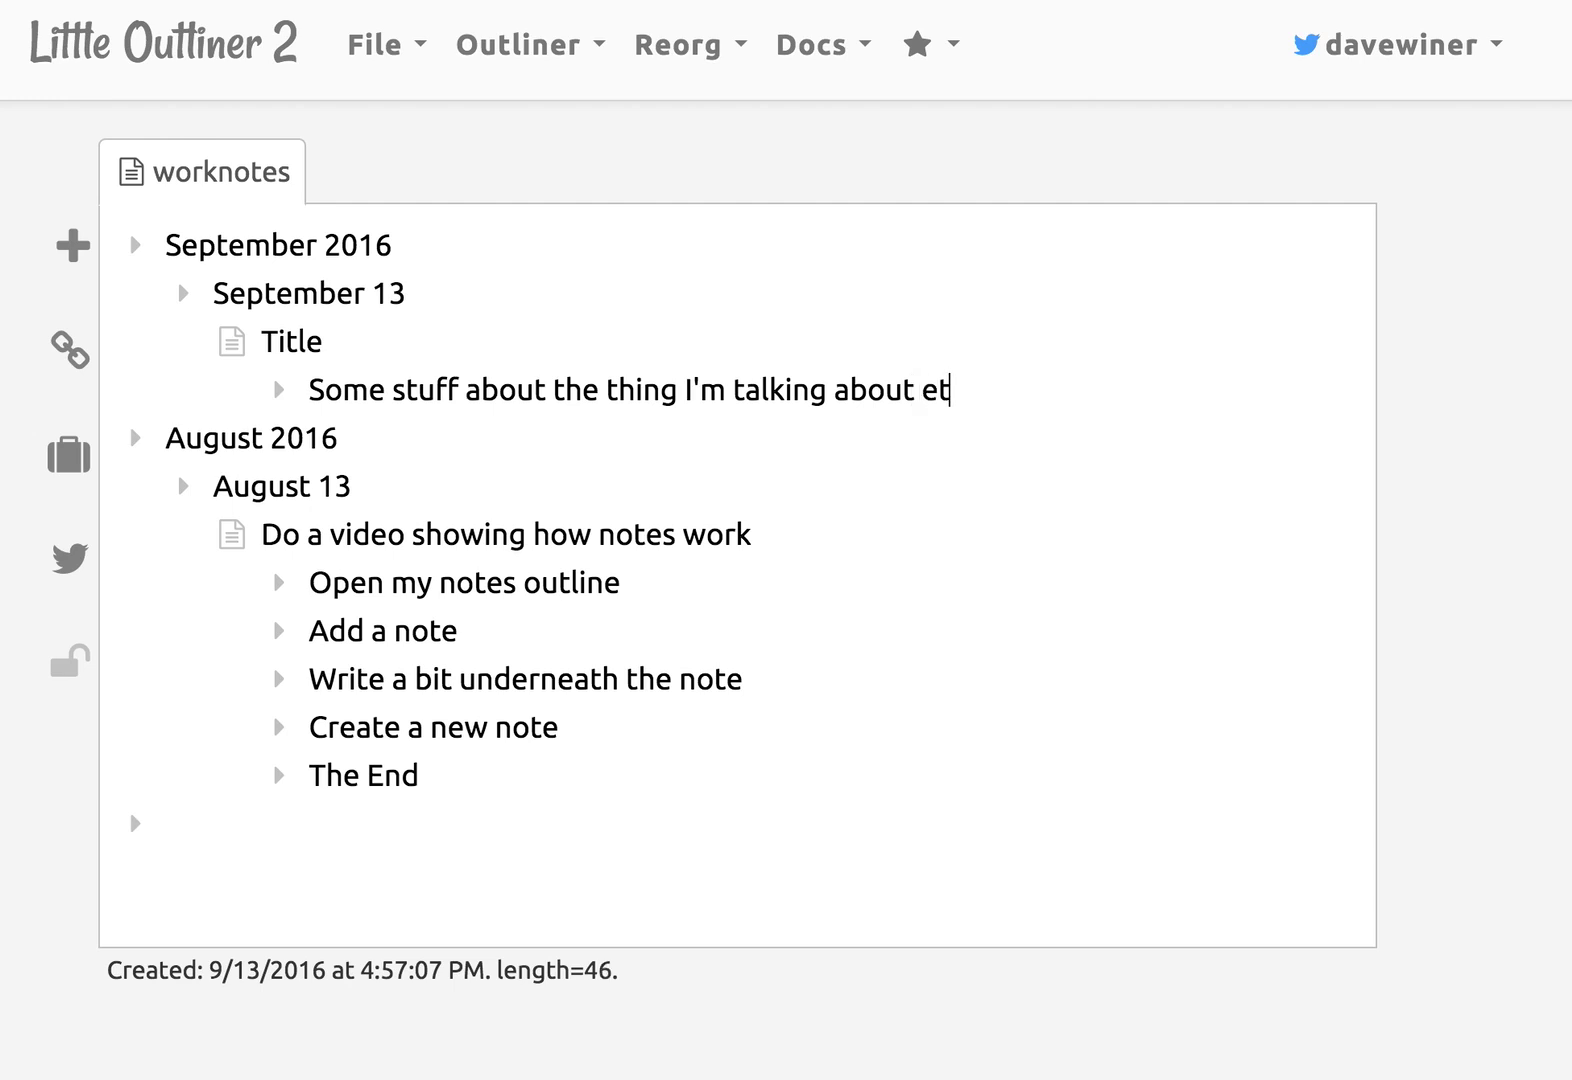
text(c etc.)
Add three 'asdf' lines below the body text.
key(Return)
key(Return)
text(asdf)
key(Return)
text(asdf)
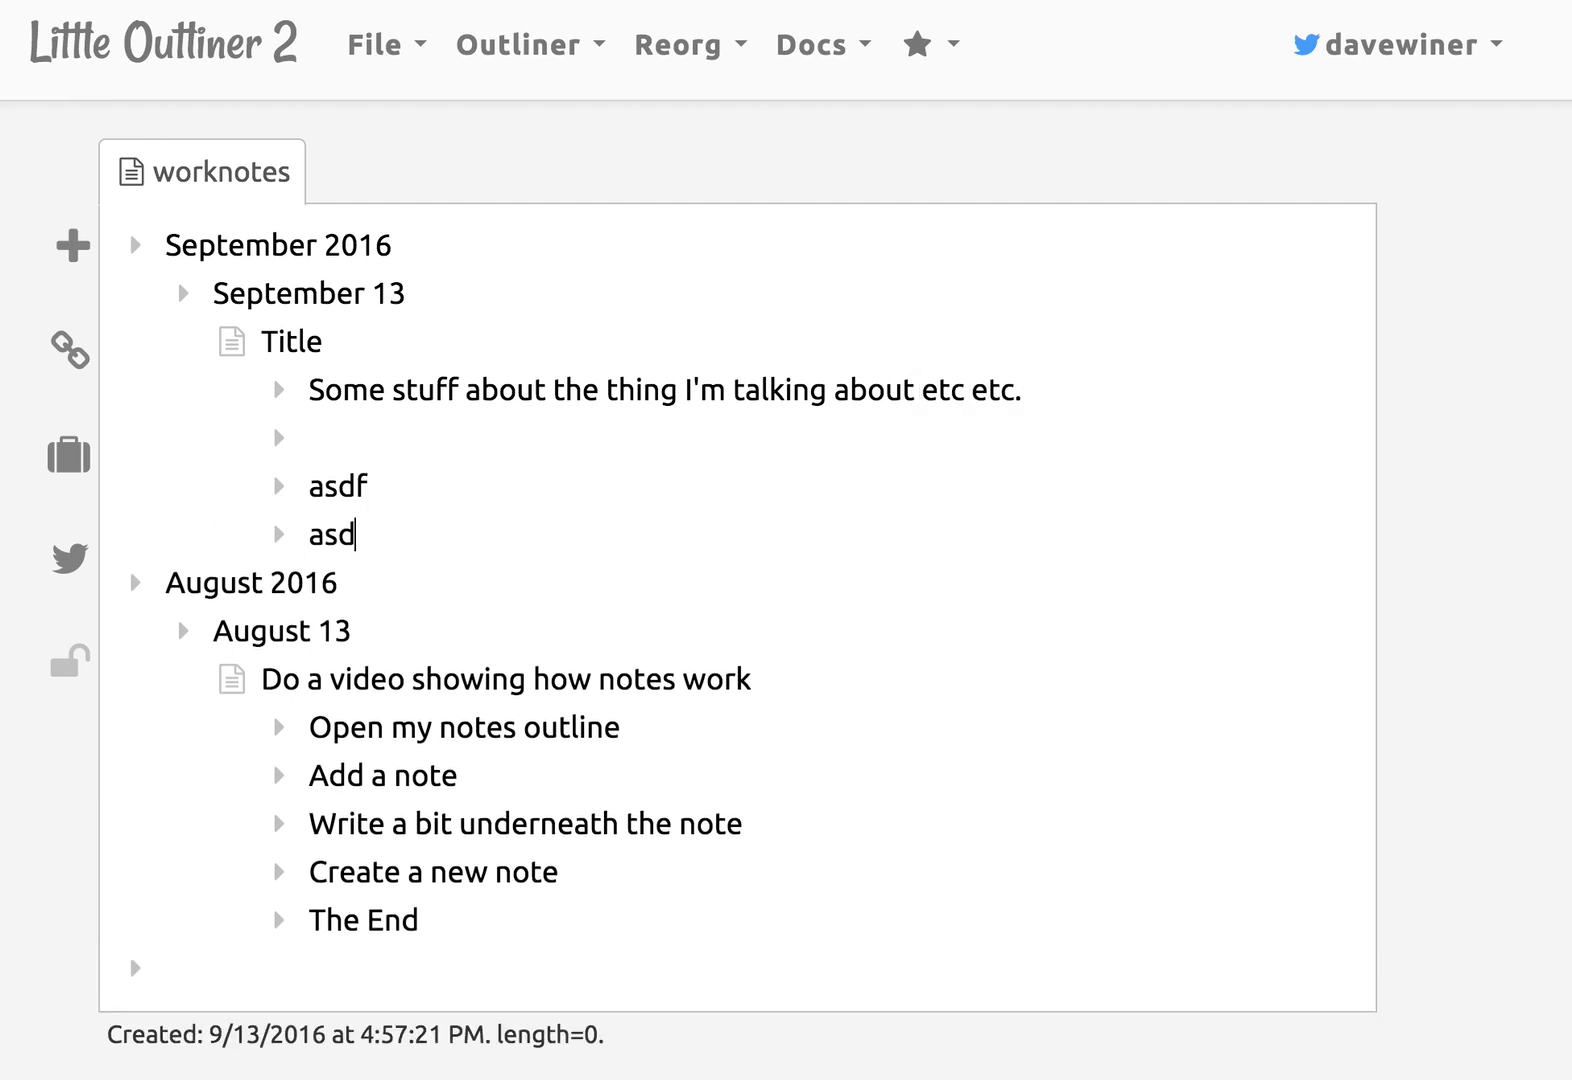
key(Return)
text(asdf)
key(Return)
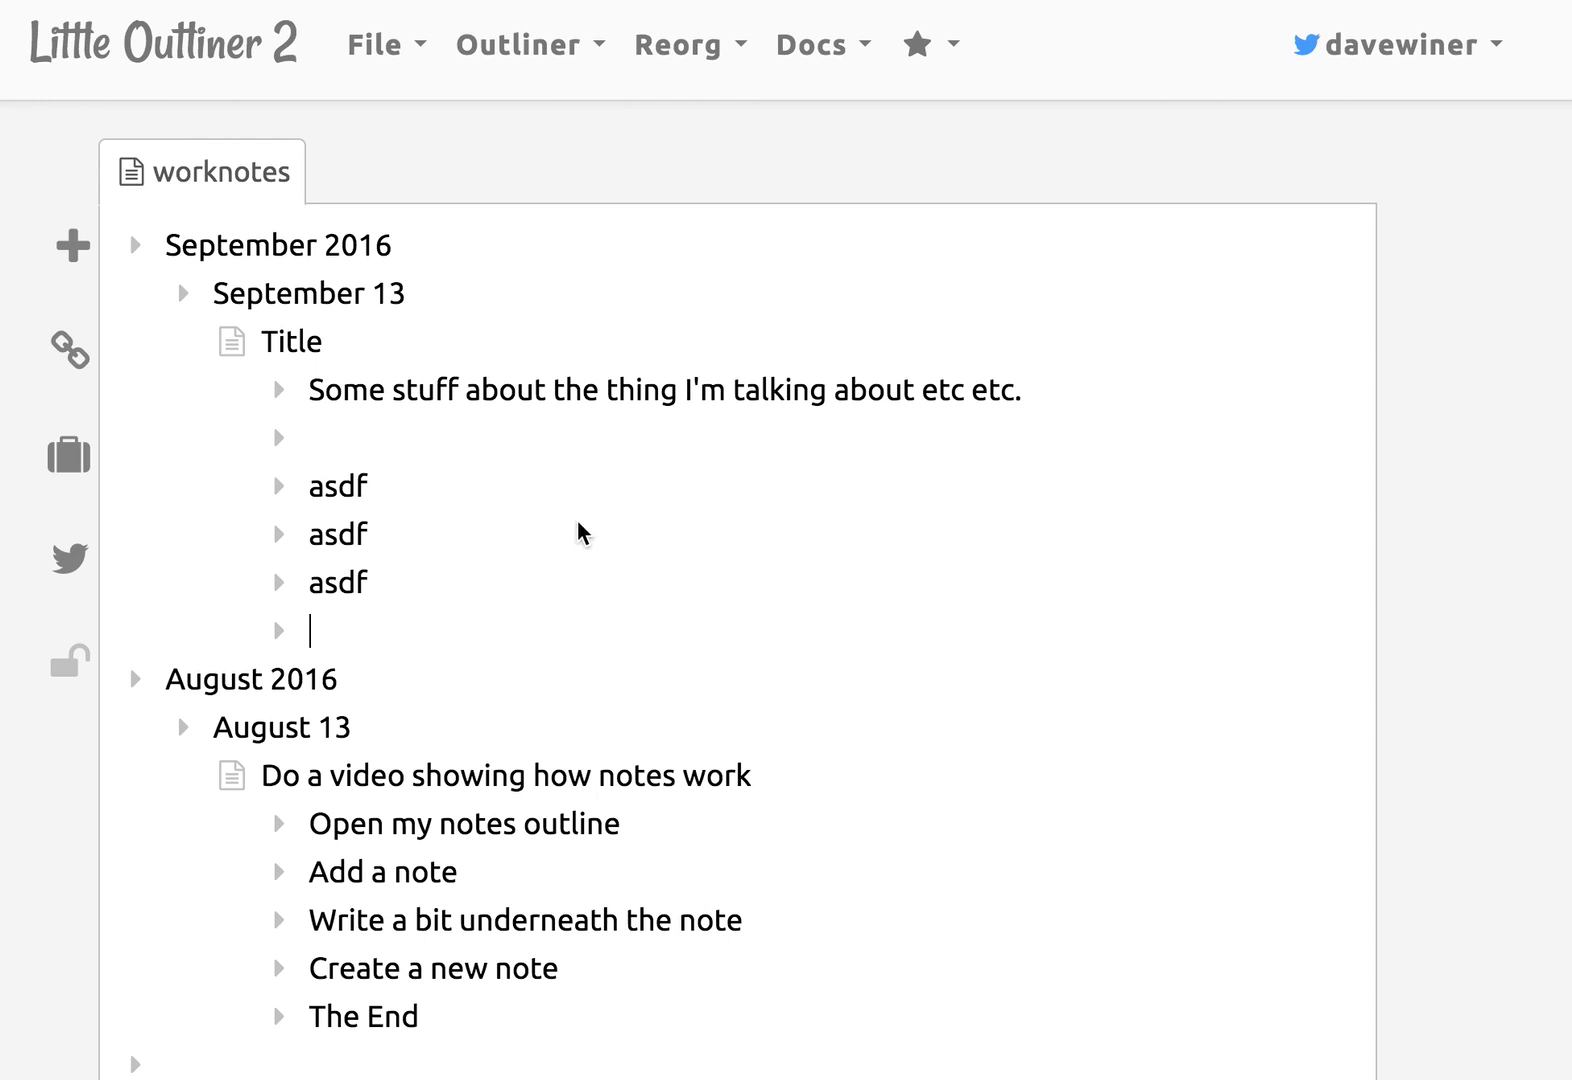
Fold the two extra asdf lines into the first and delete the blank lines under Title.
click(281, 540)
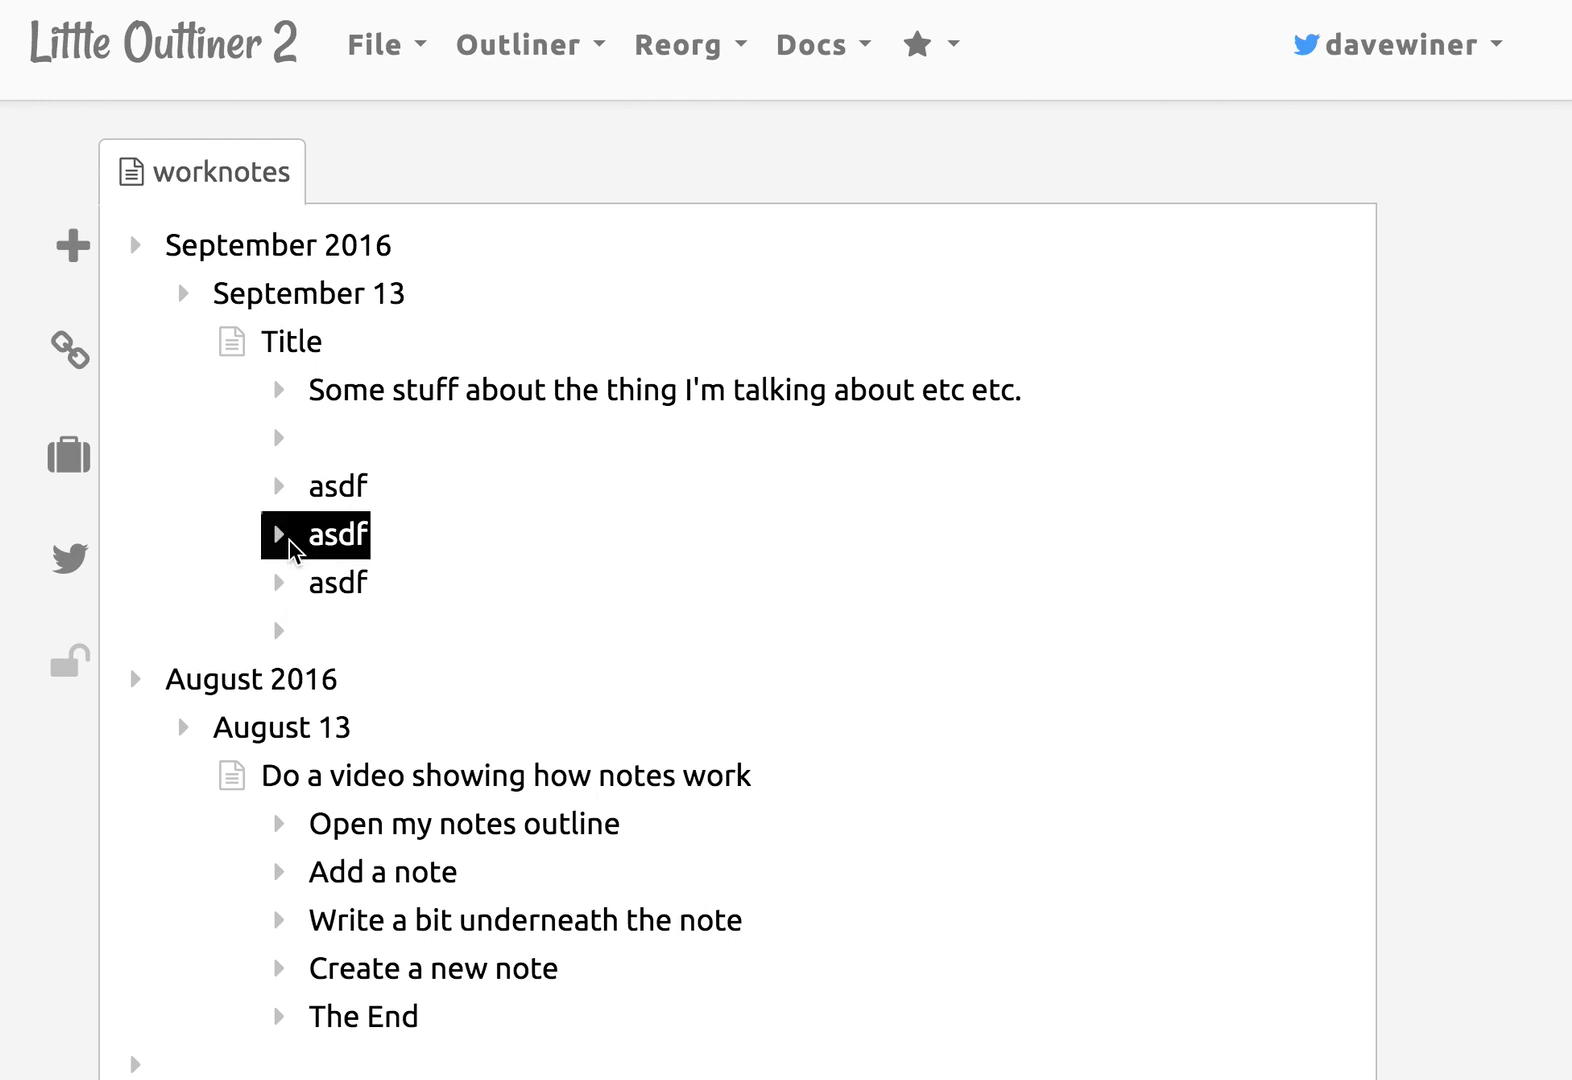
drag(290, 548, 281, 487)
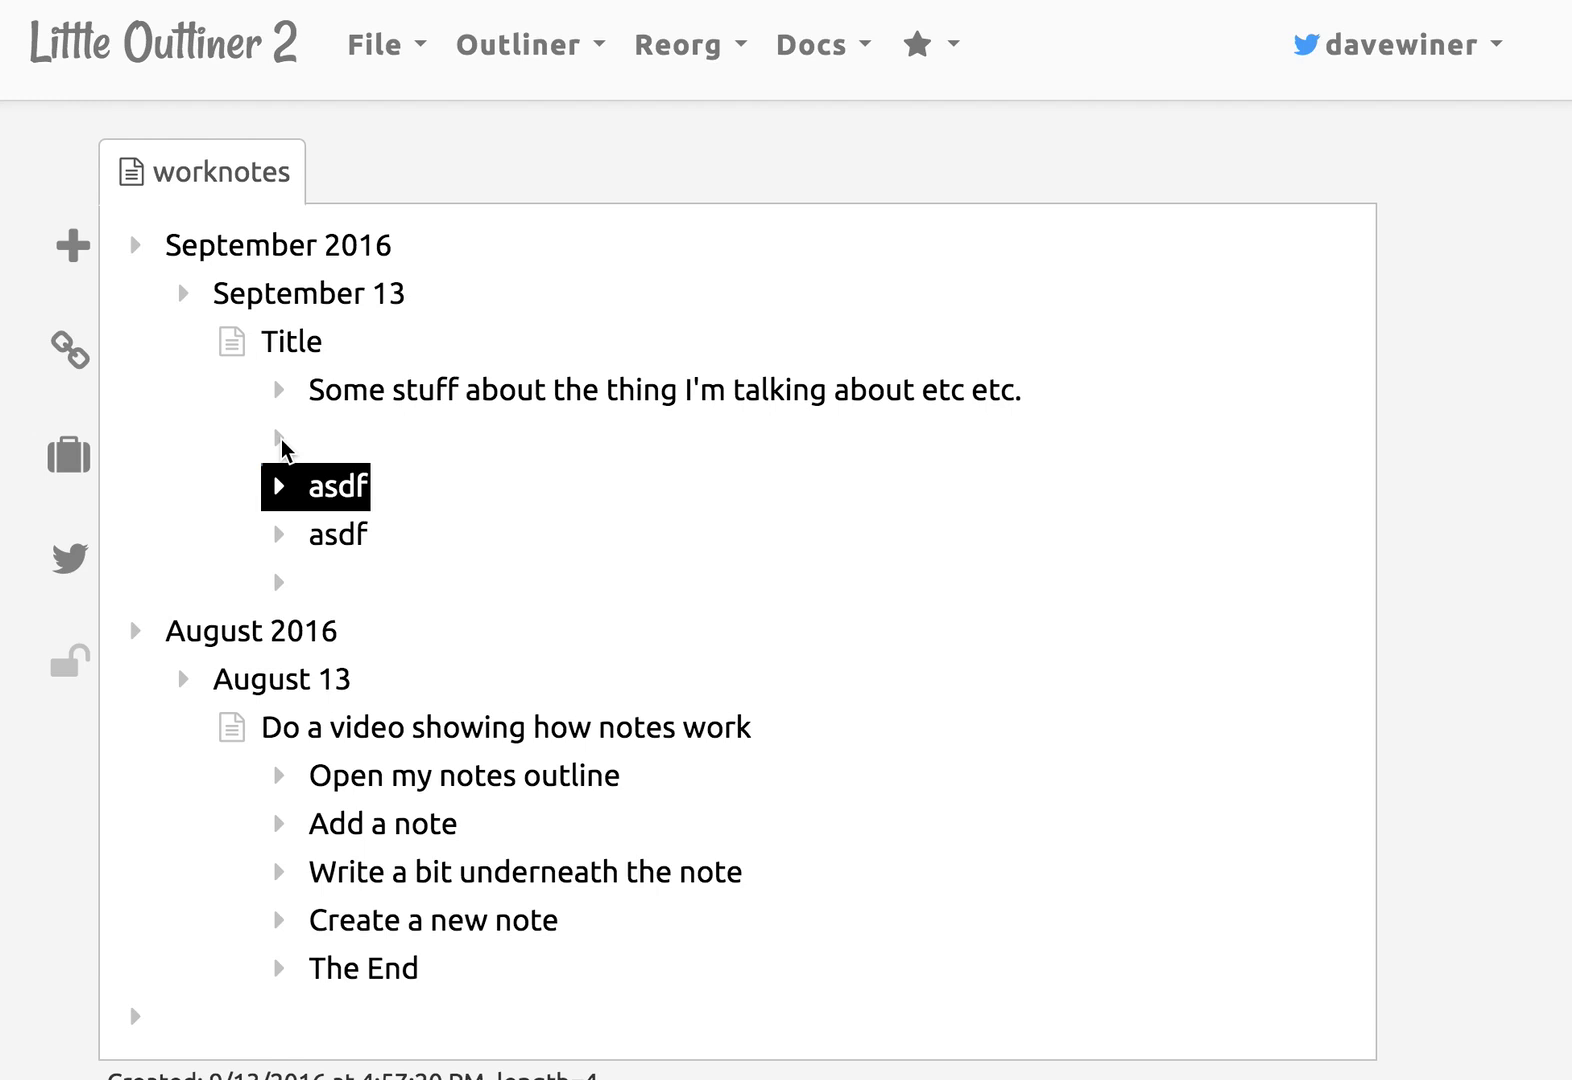
click(281, 439)
key(BackSpace)
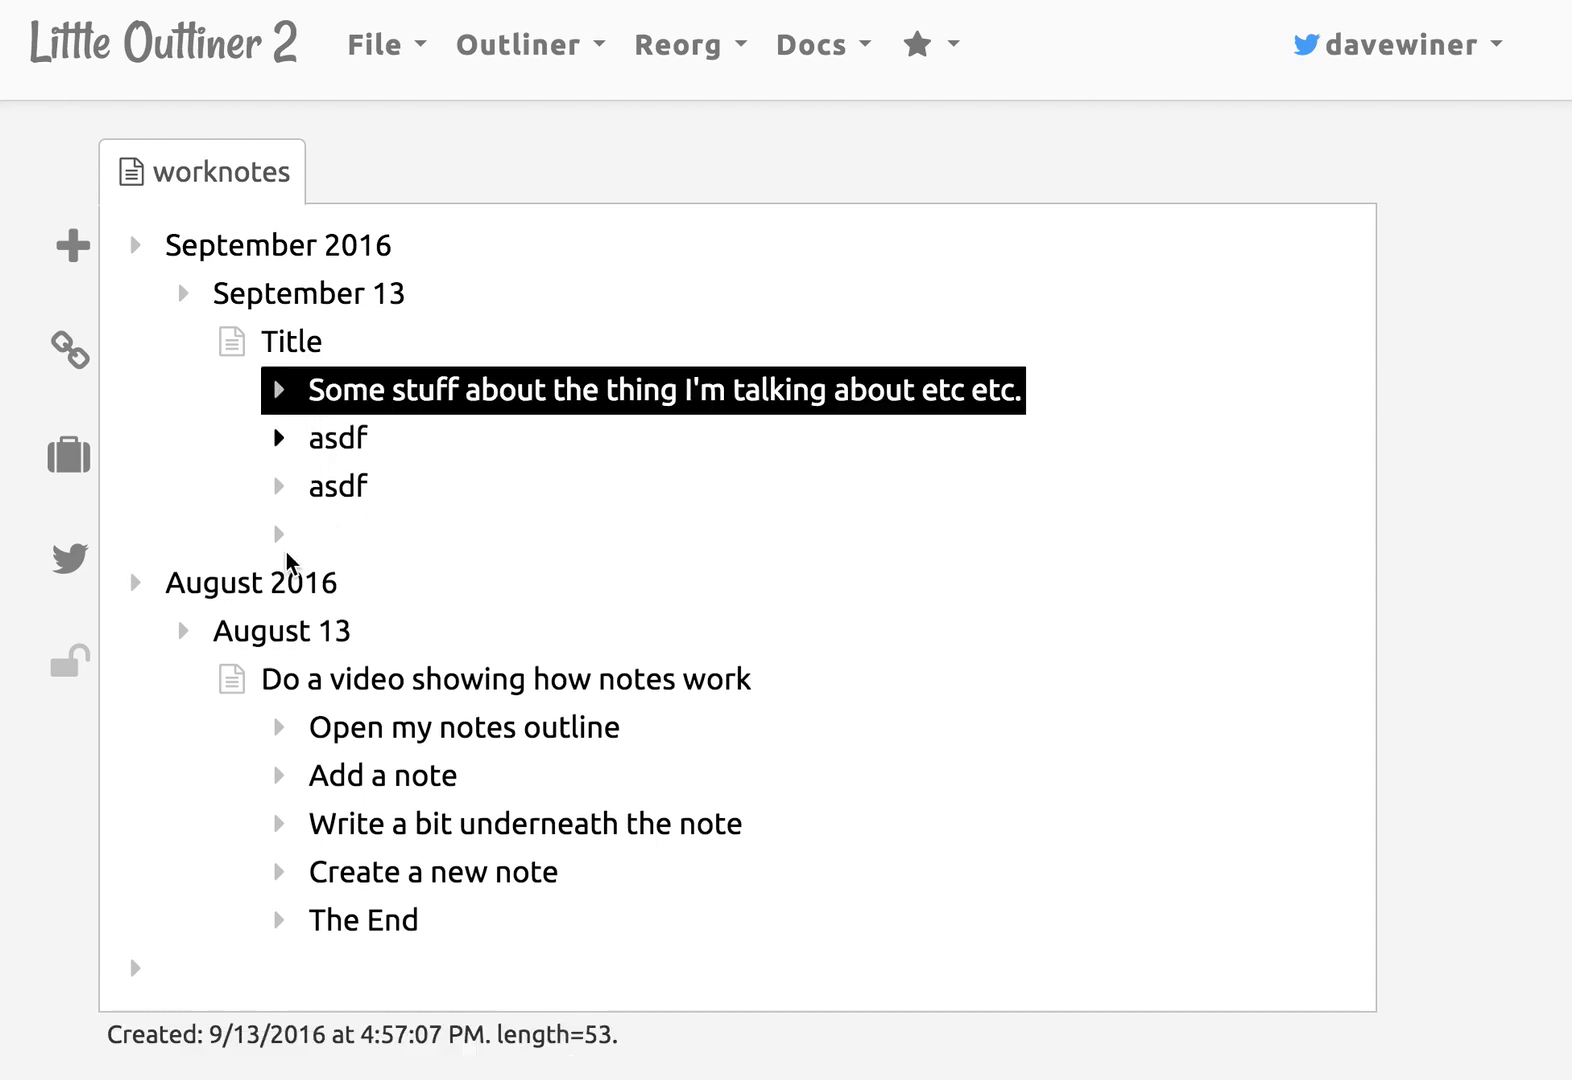
click(279, 541)
key(BackSpace)
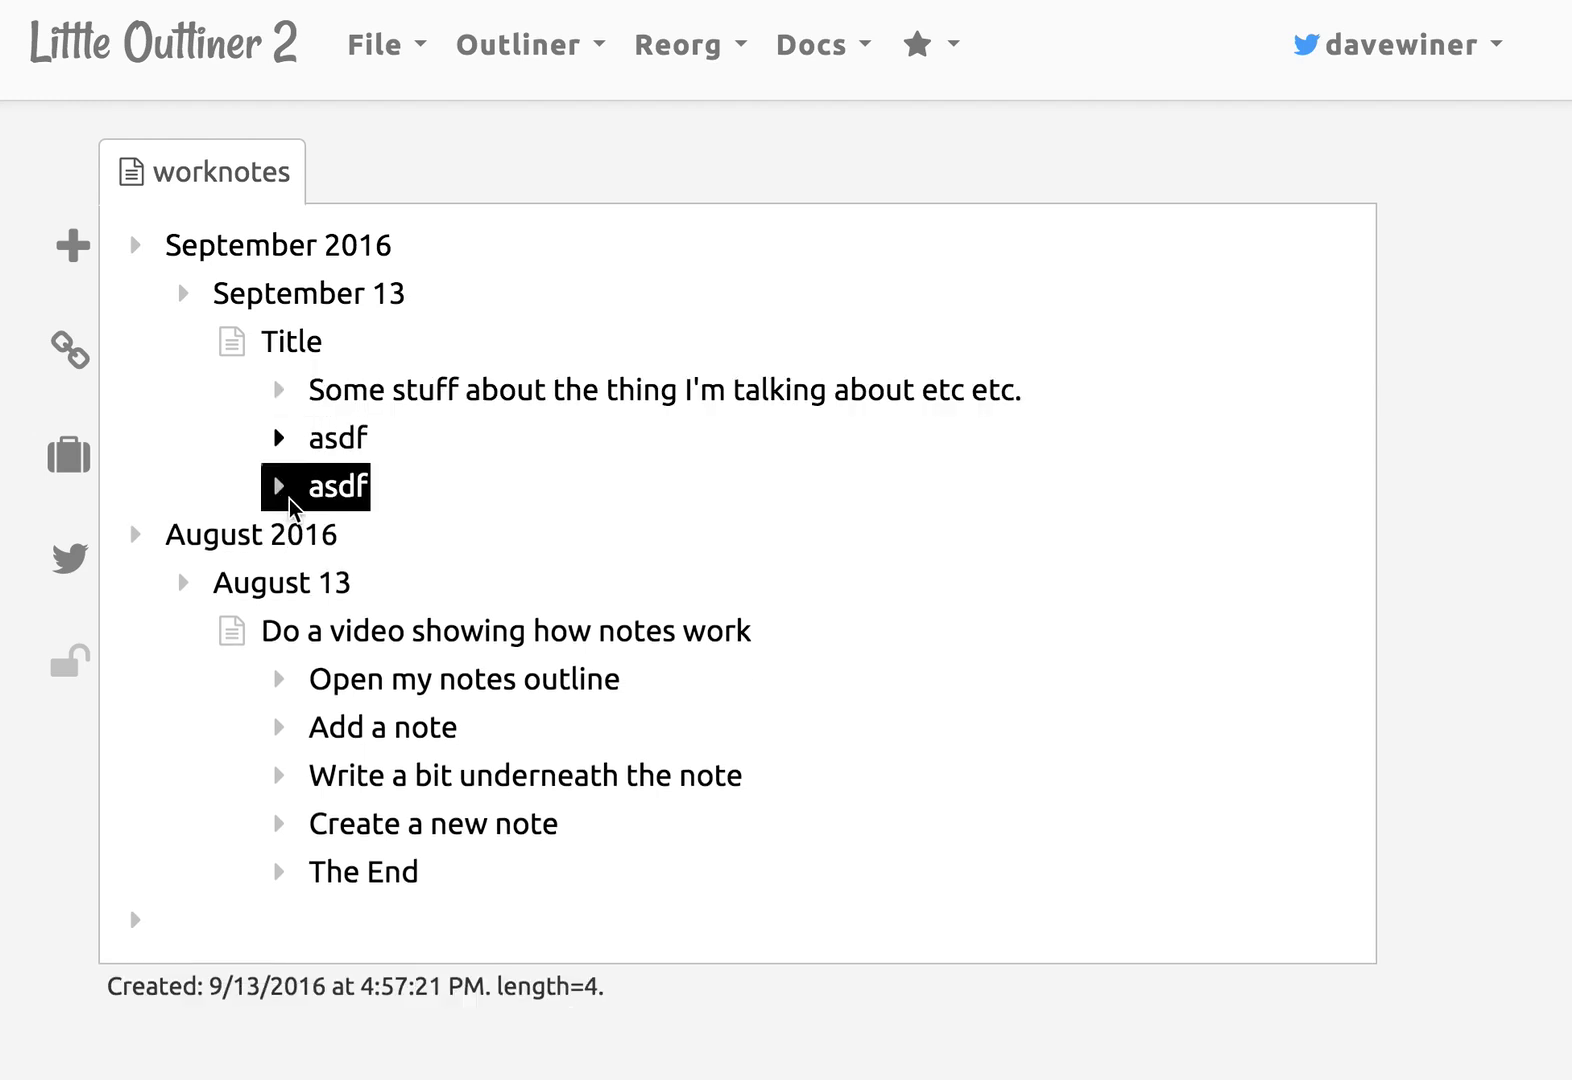
drag(289, 497, 290, 437)
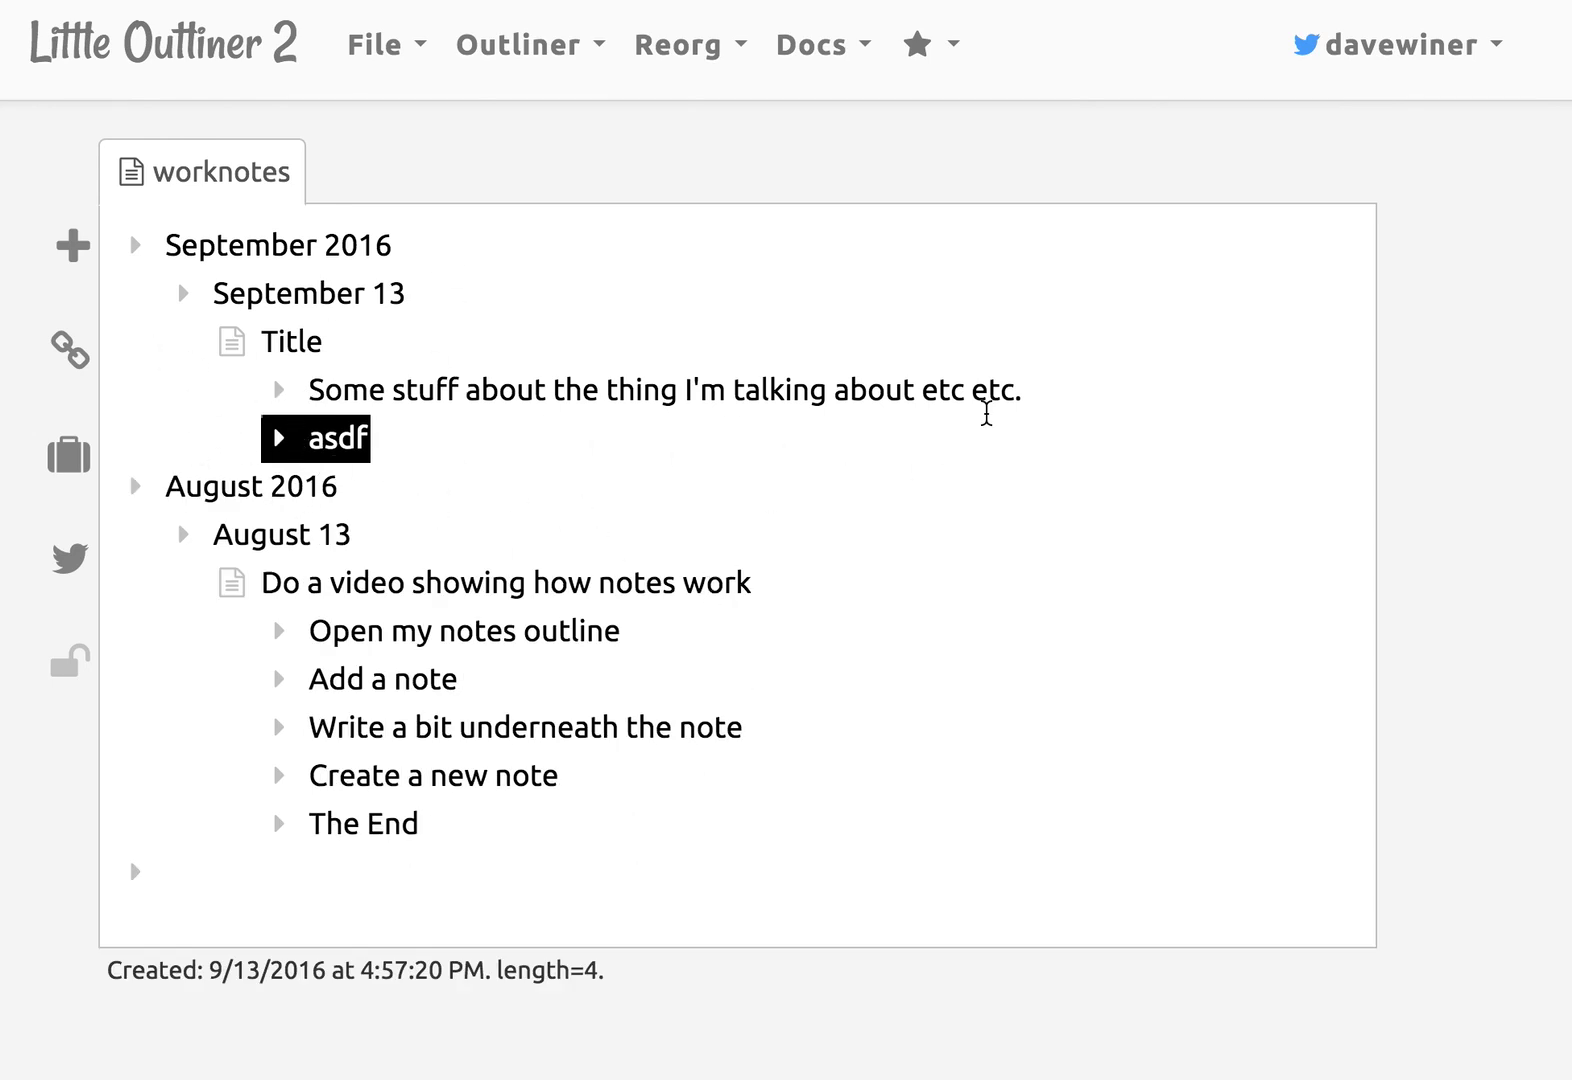
Add a note 'Another title' with indented body 'And a whole other subject here about stuff covered in the other item.'.
click(74, 250)
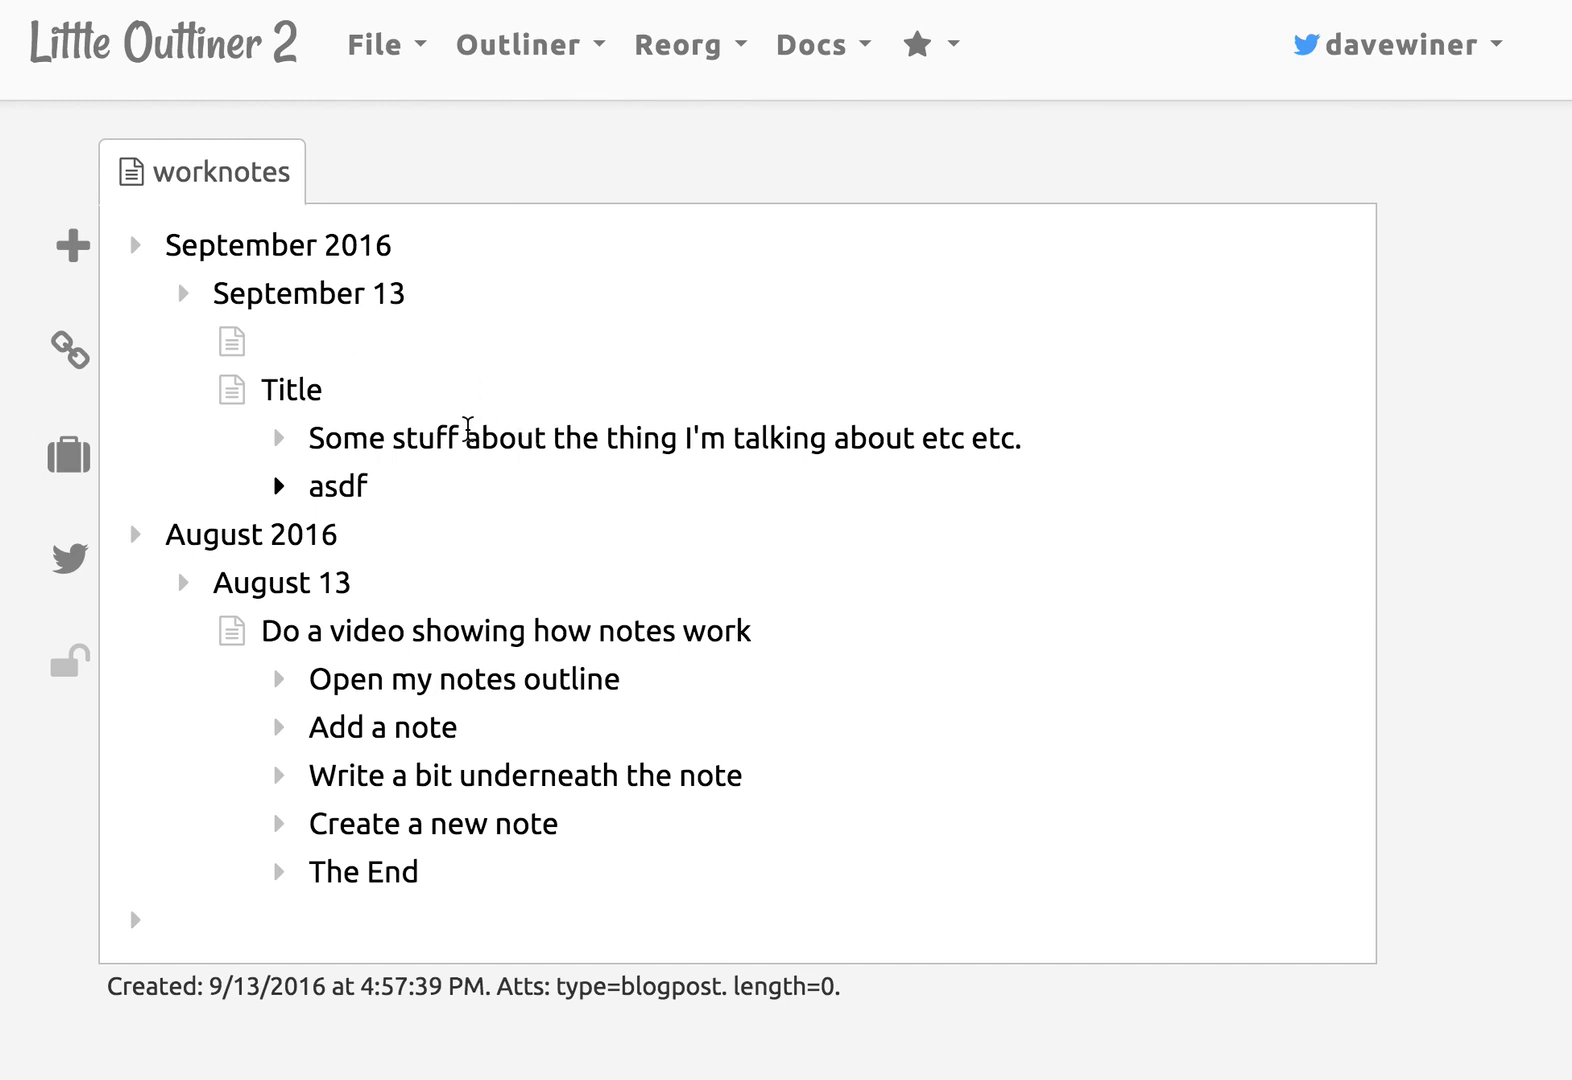
text(Another title)
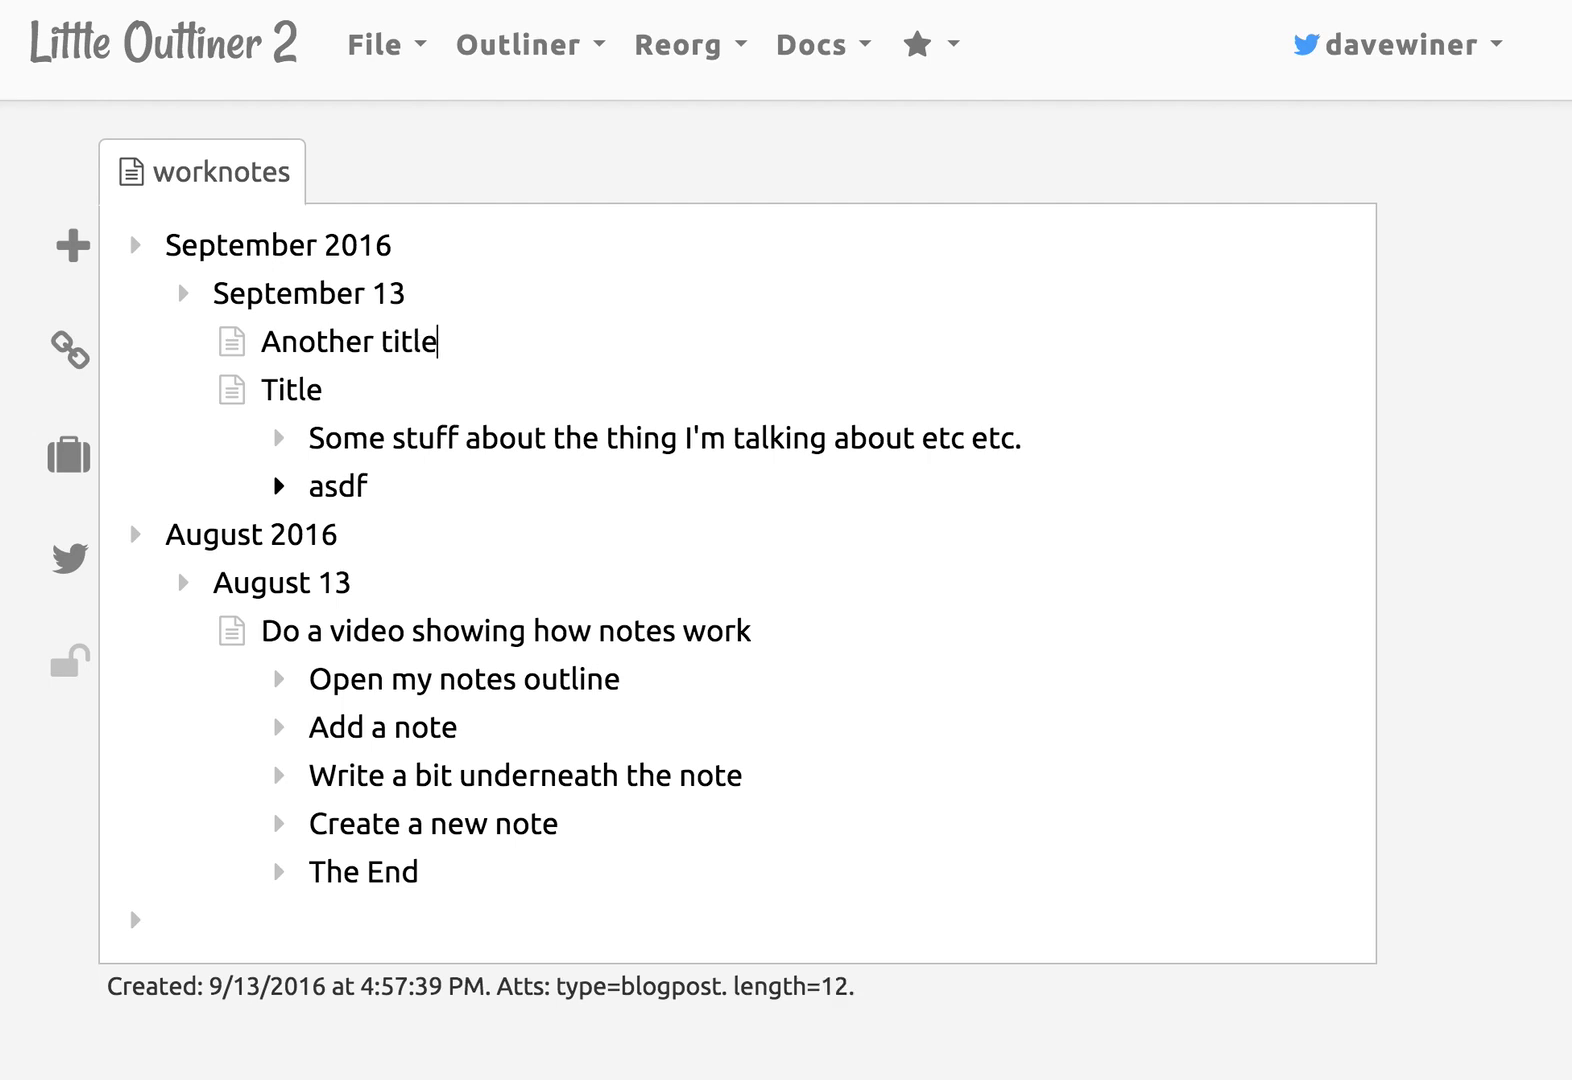
key(Return)
key(Tab)
text(And )
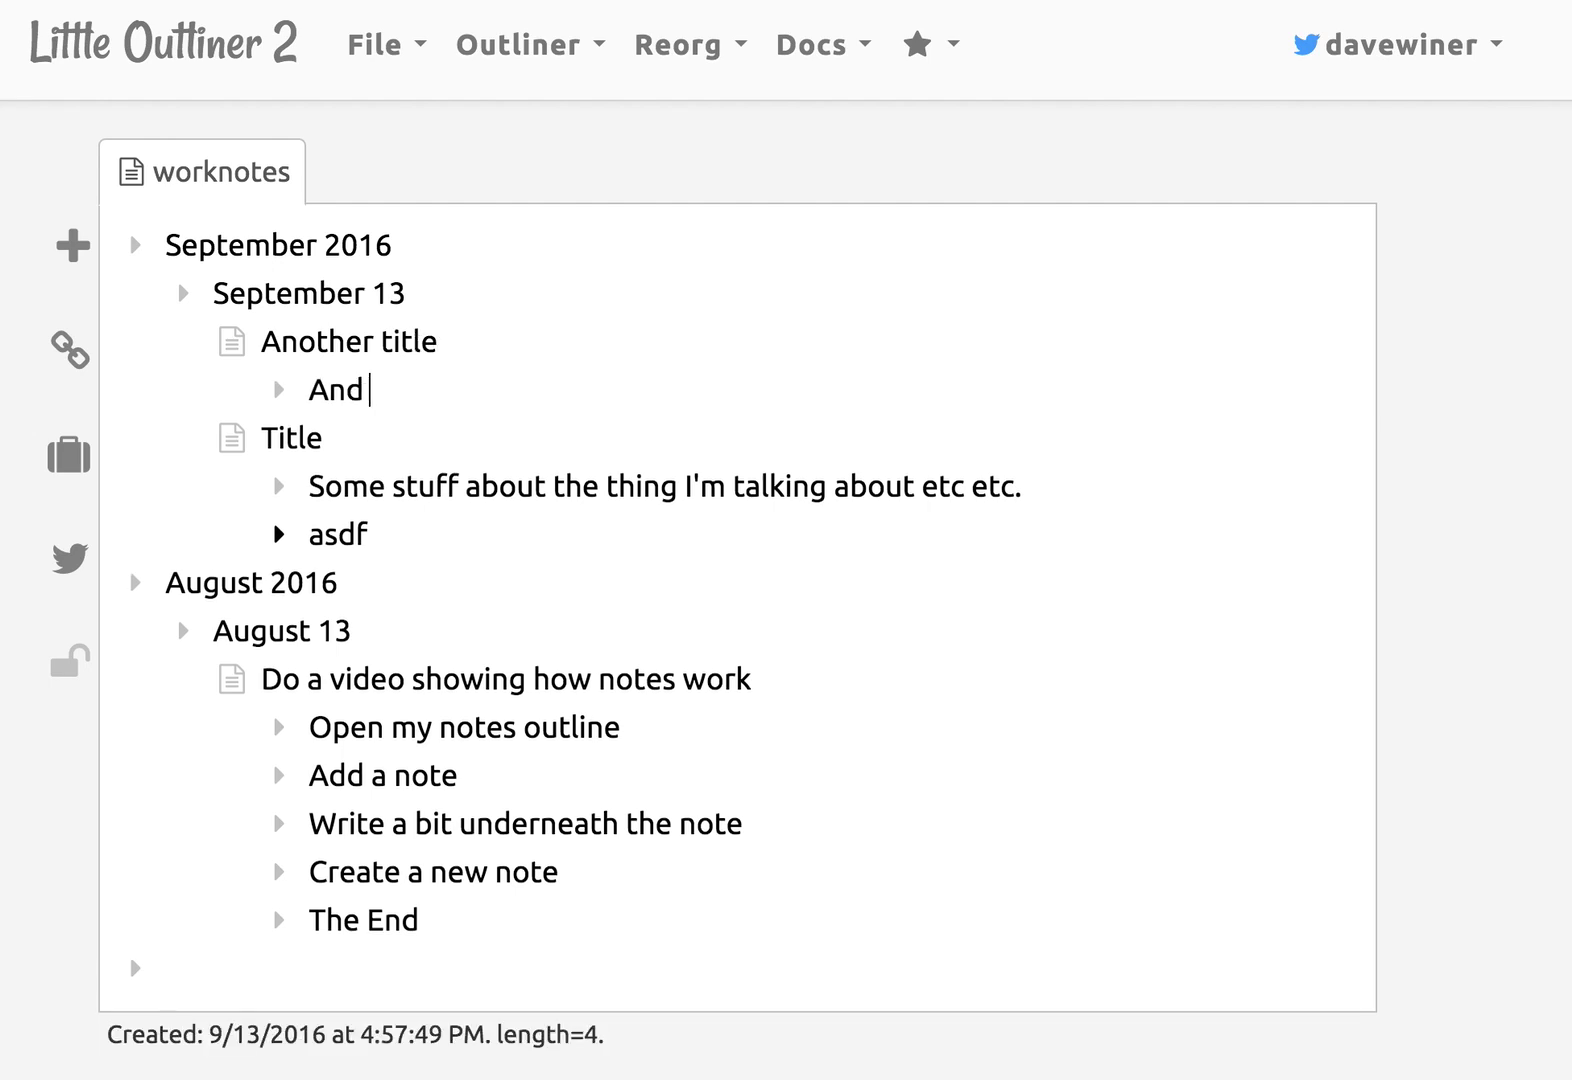
text(a whother)
key(BackSpace)
key(BackSpace)
key(BackSpace)
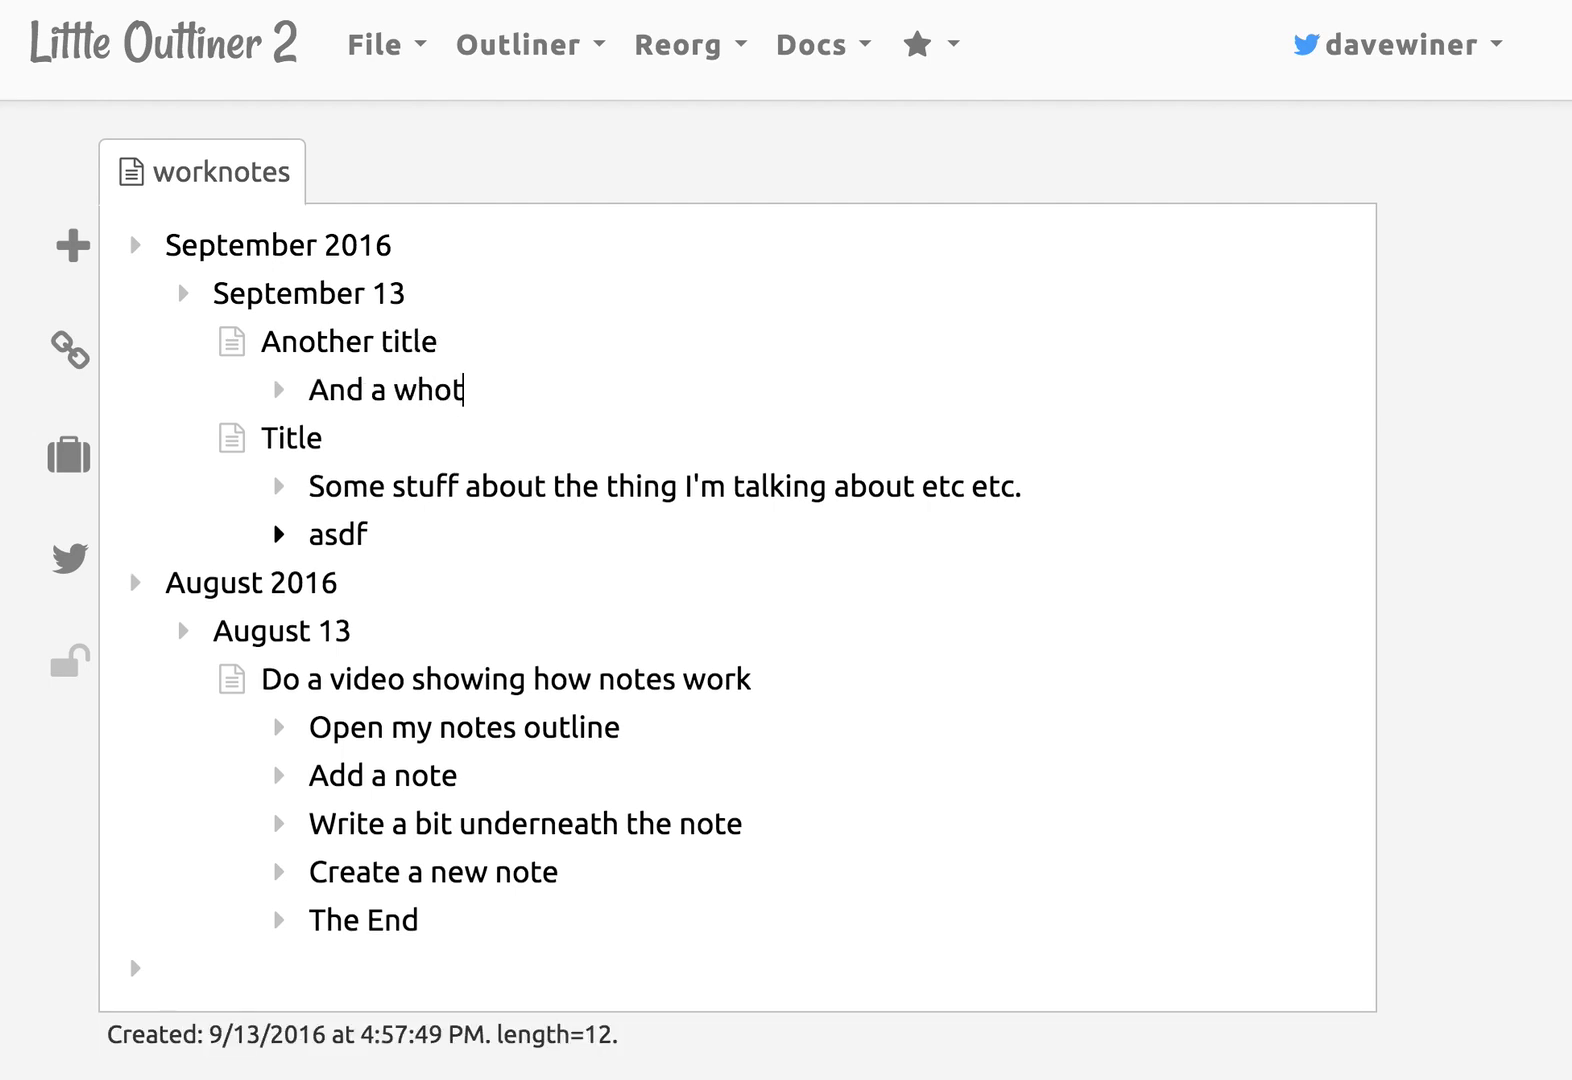
text(le other )
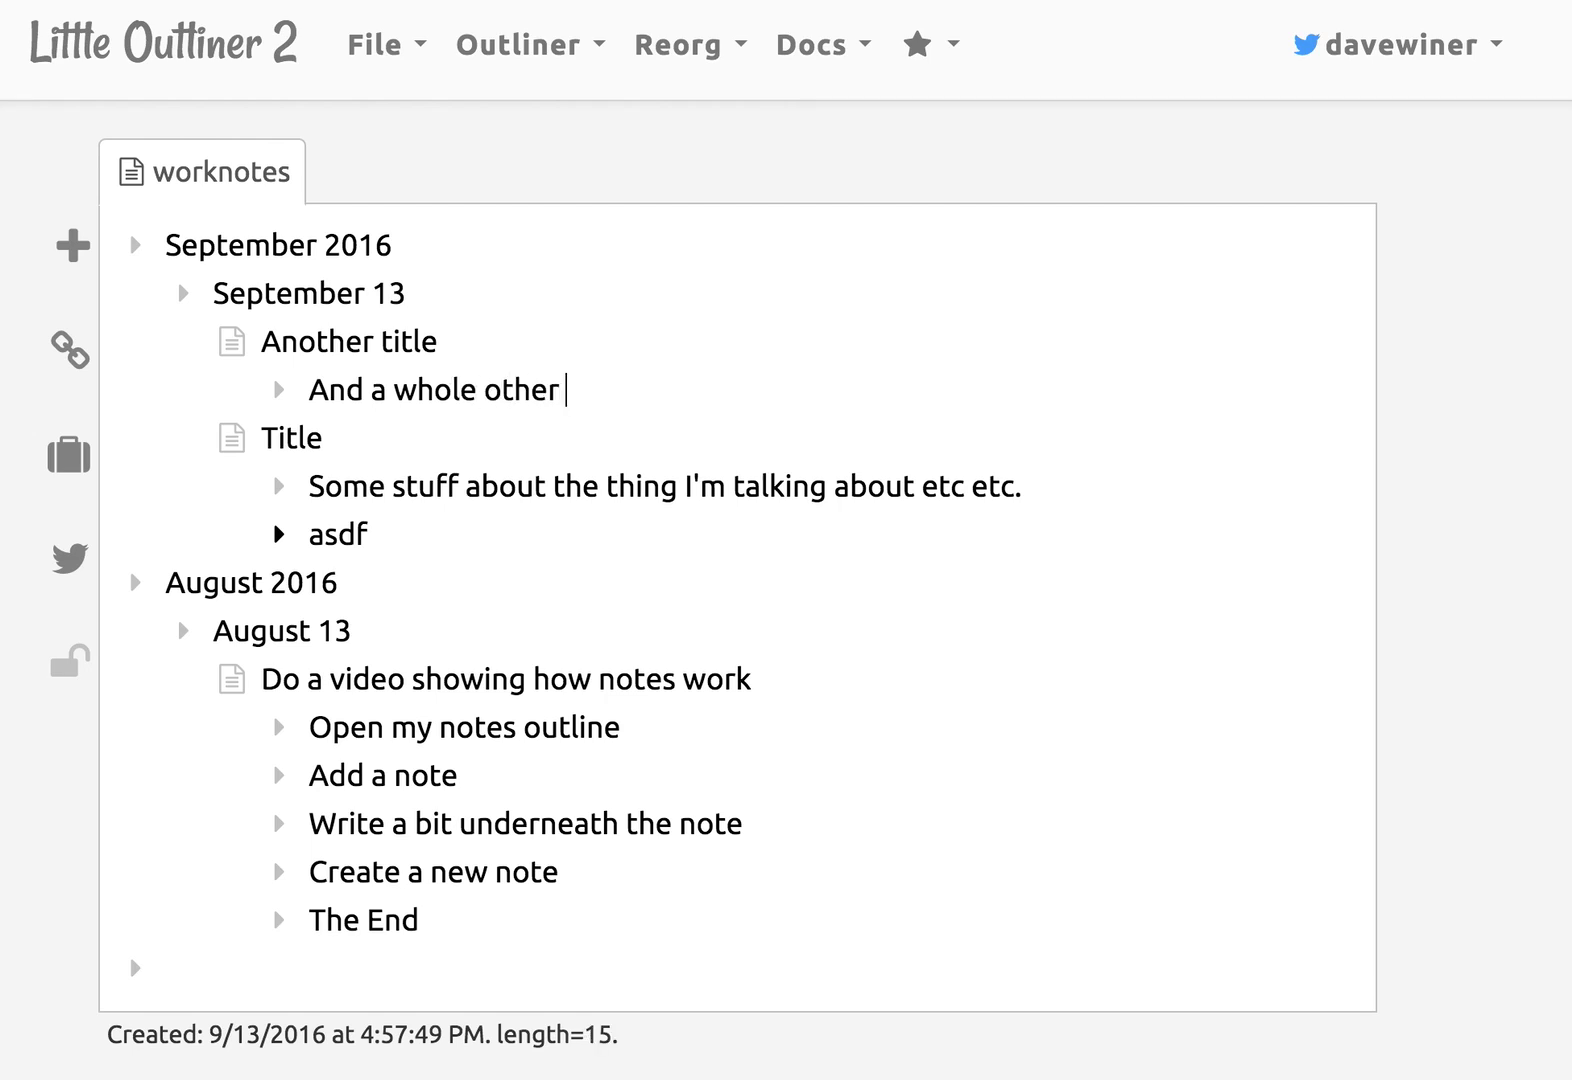
text(subject here)
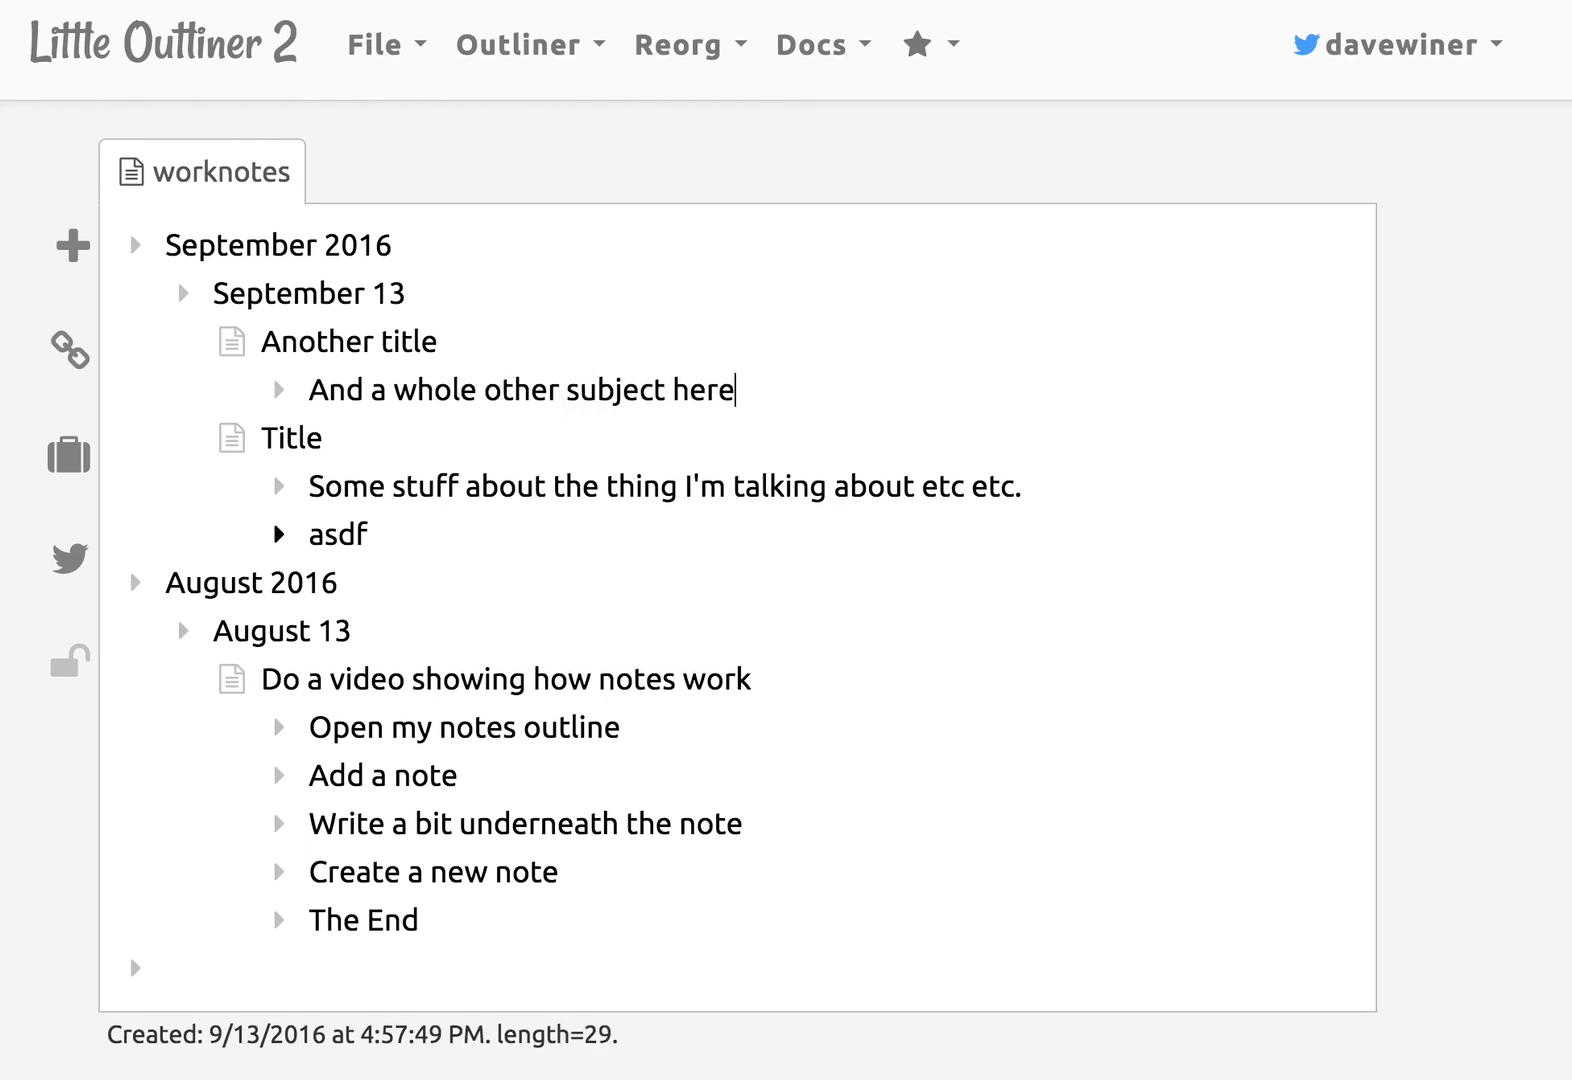
text( about stuff )
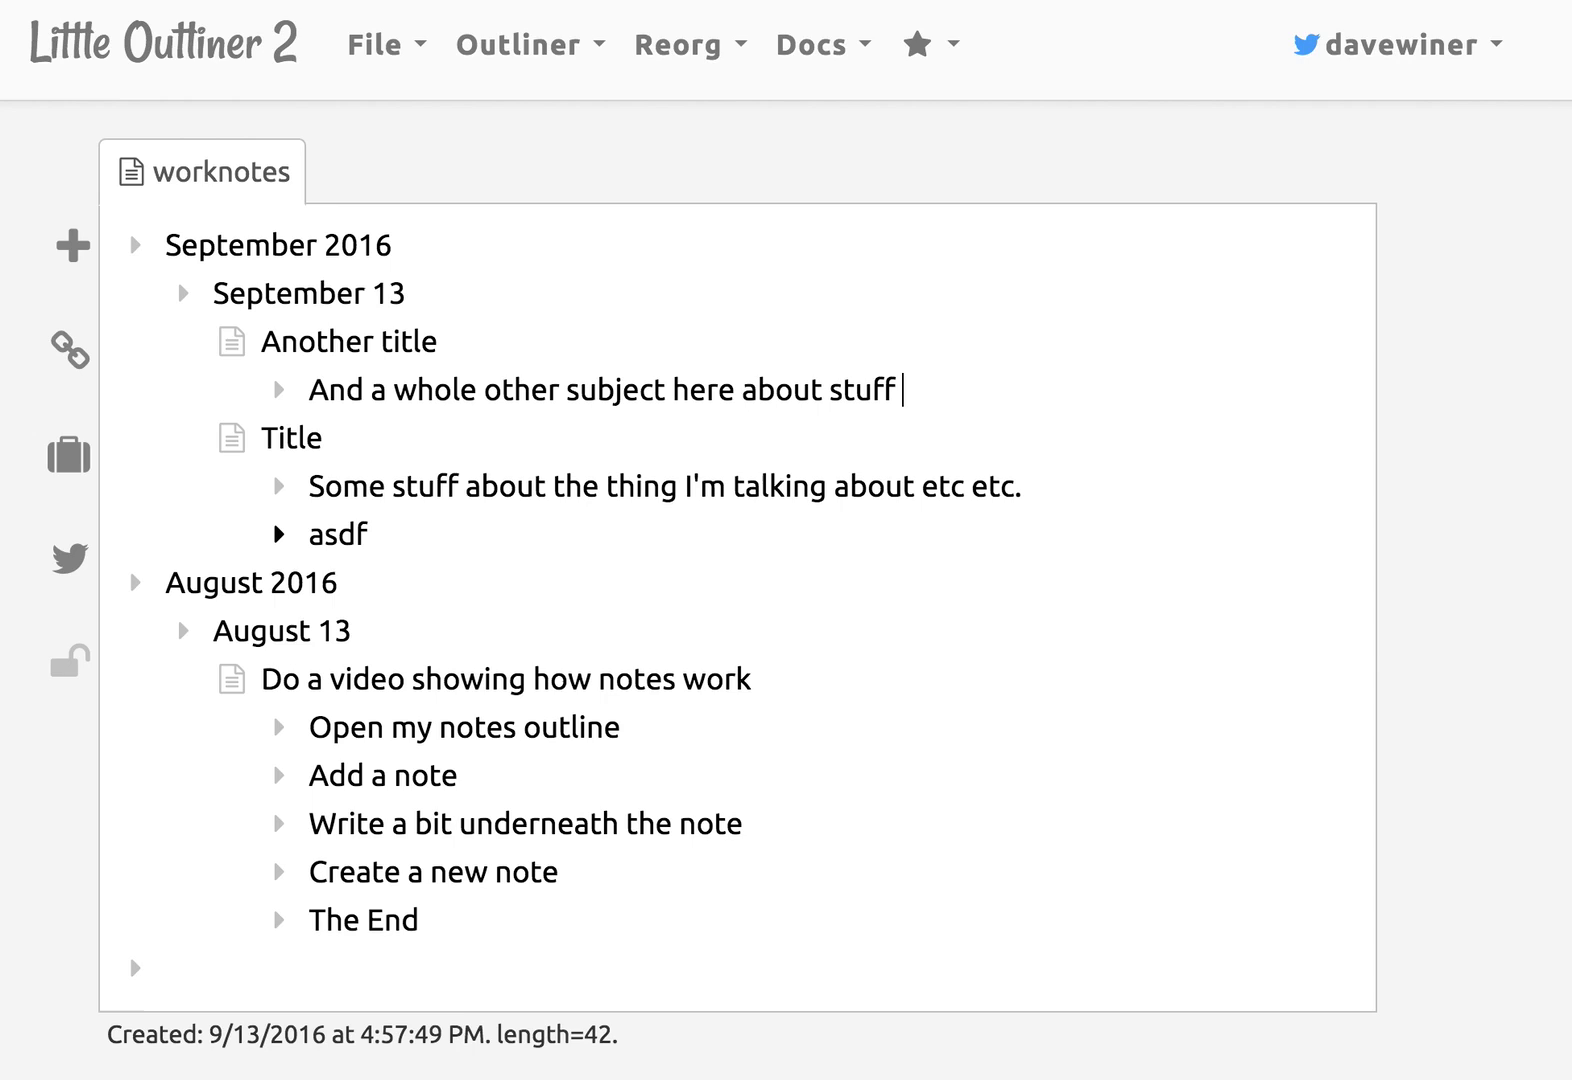
text(covered )
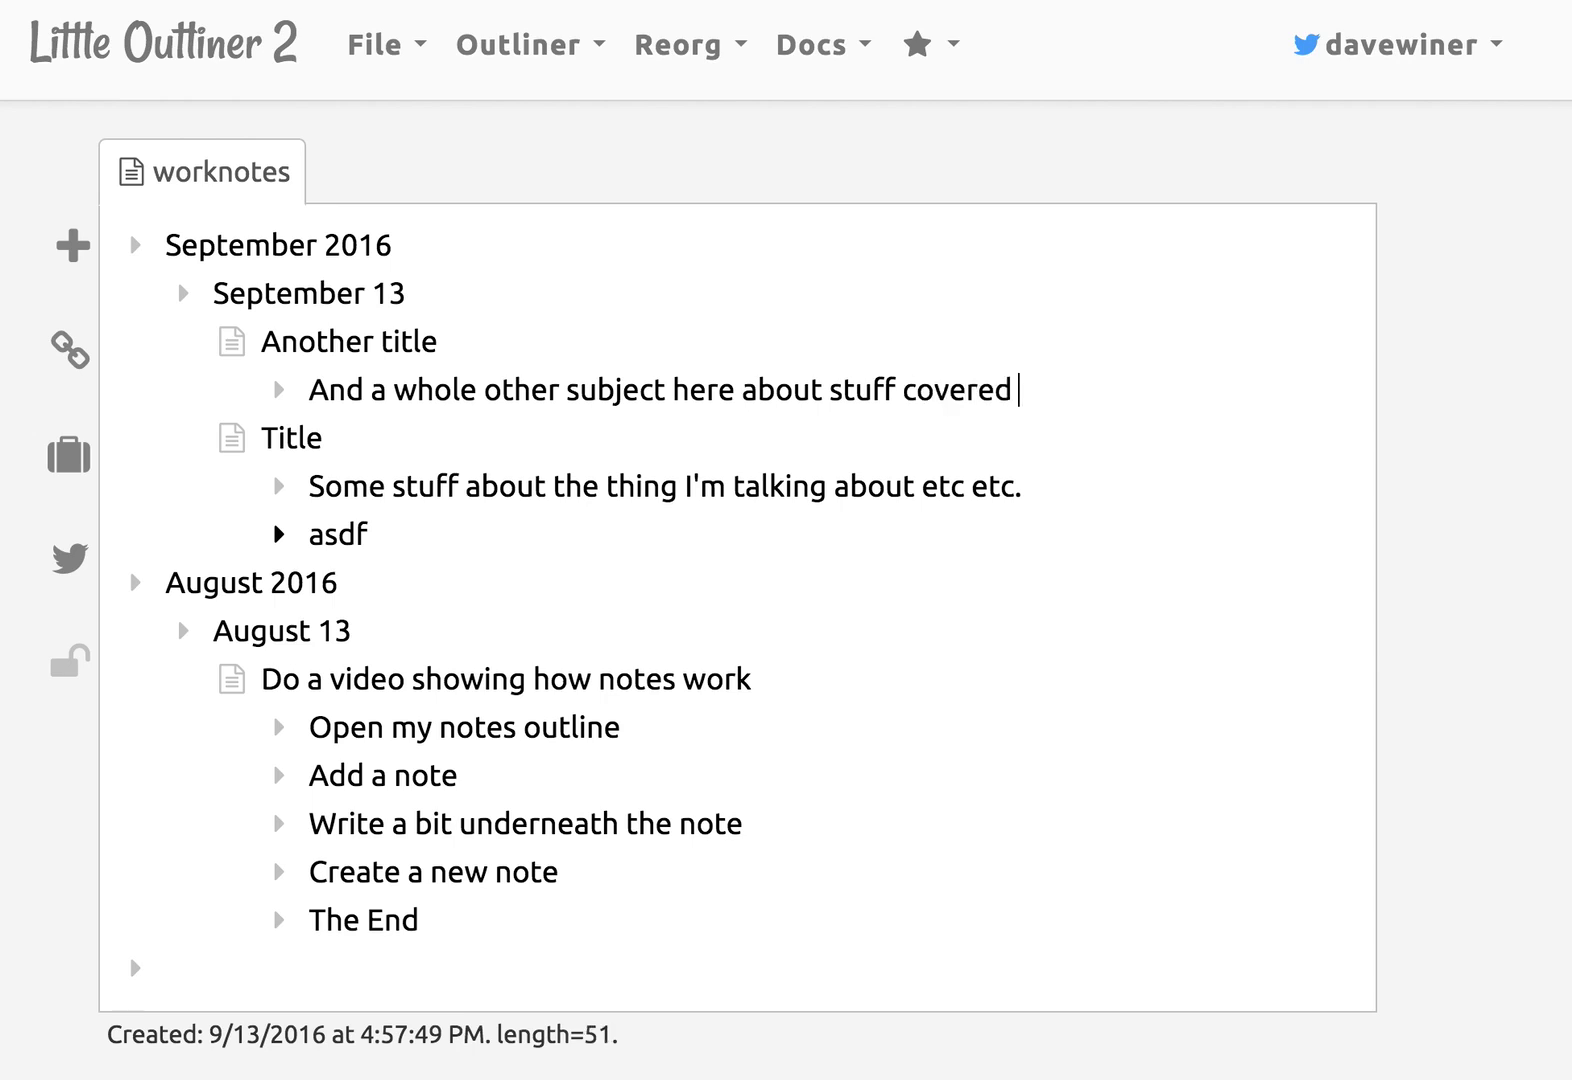
text(in the other item.)
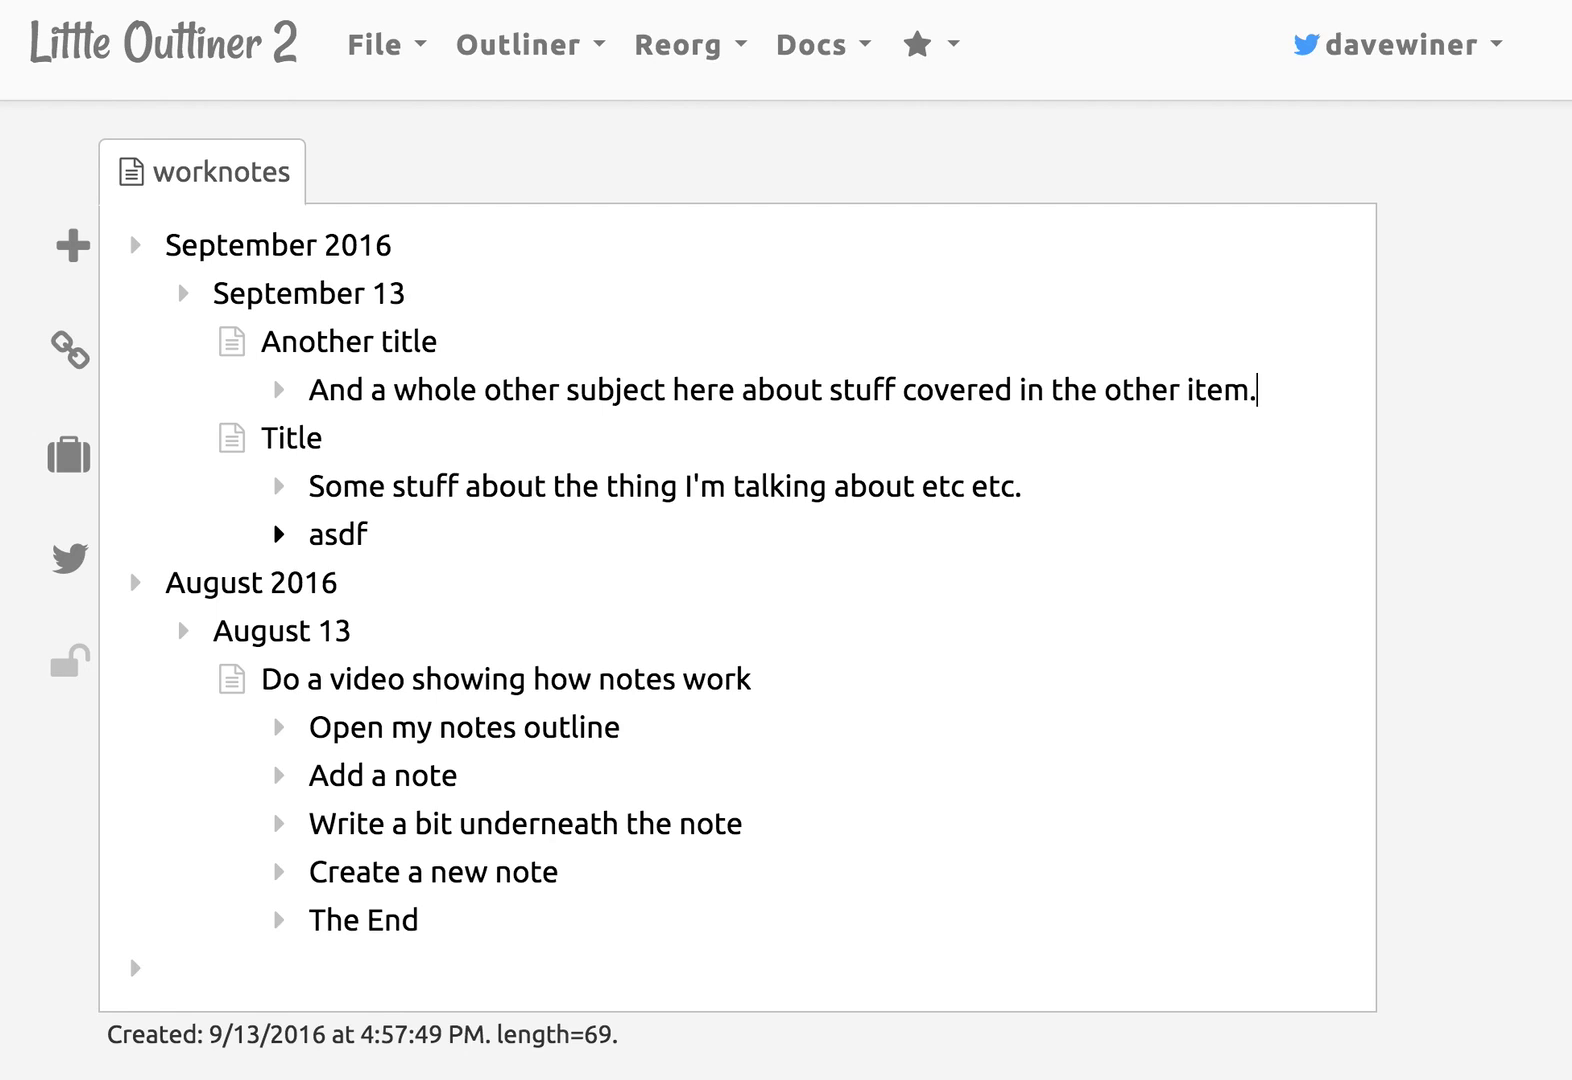
Change the 'September 13' heading to 'September 12' and keep it under September 2016.
click(283, 391)
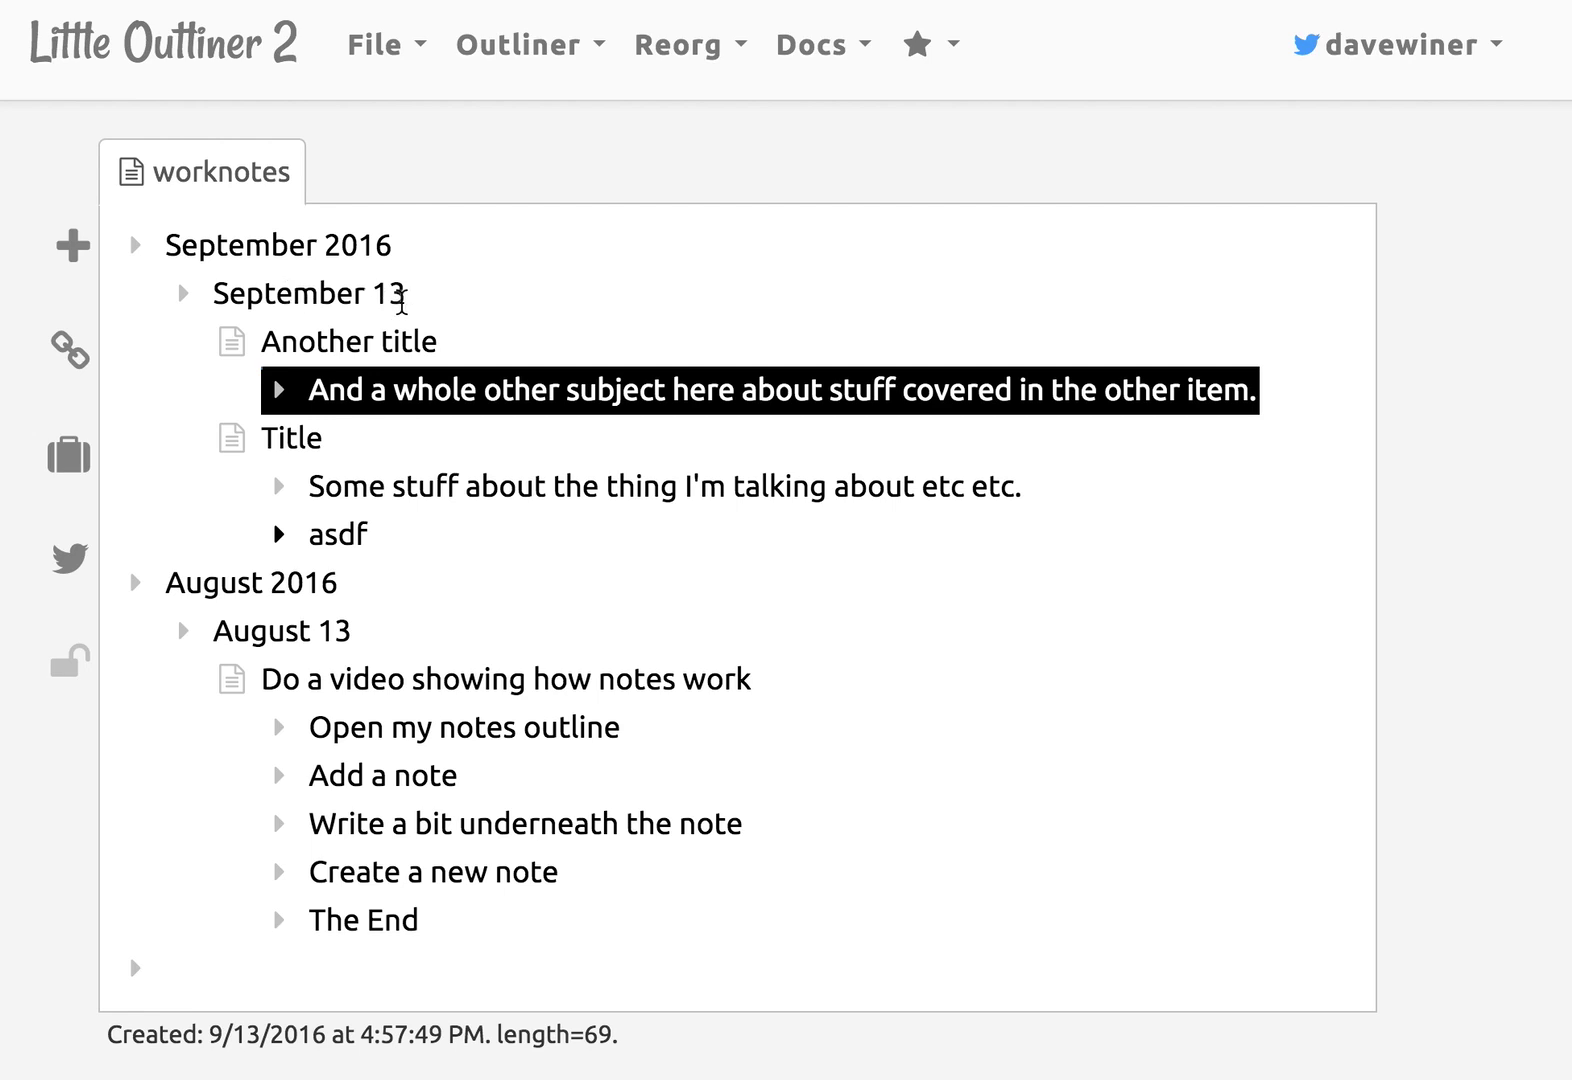
click(402, 296)
key(BackSpace)
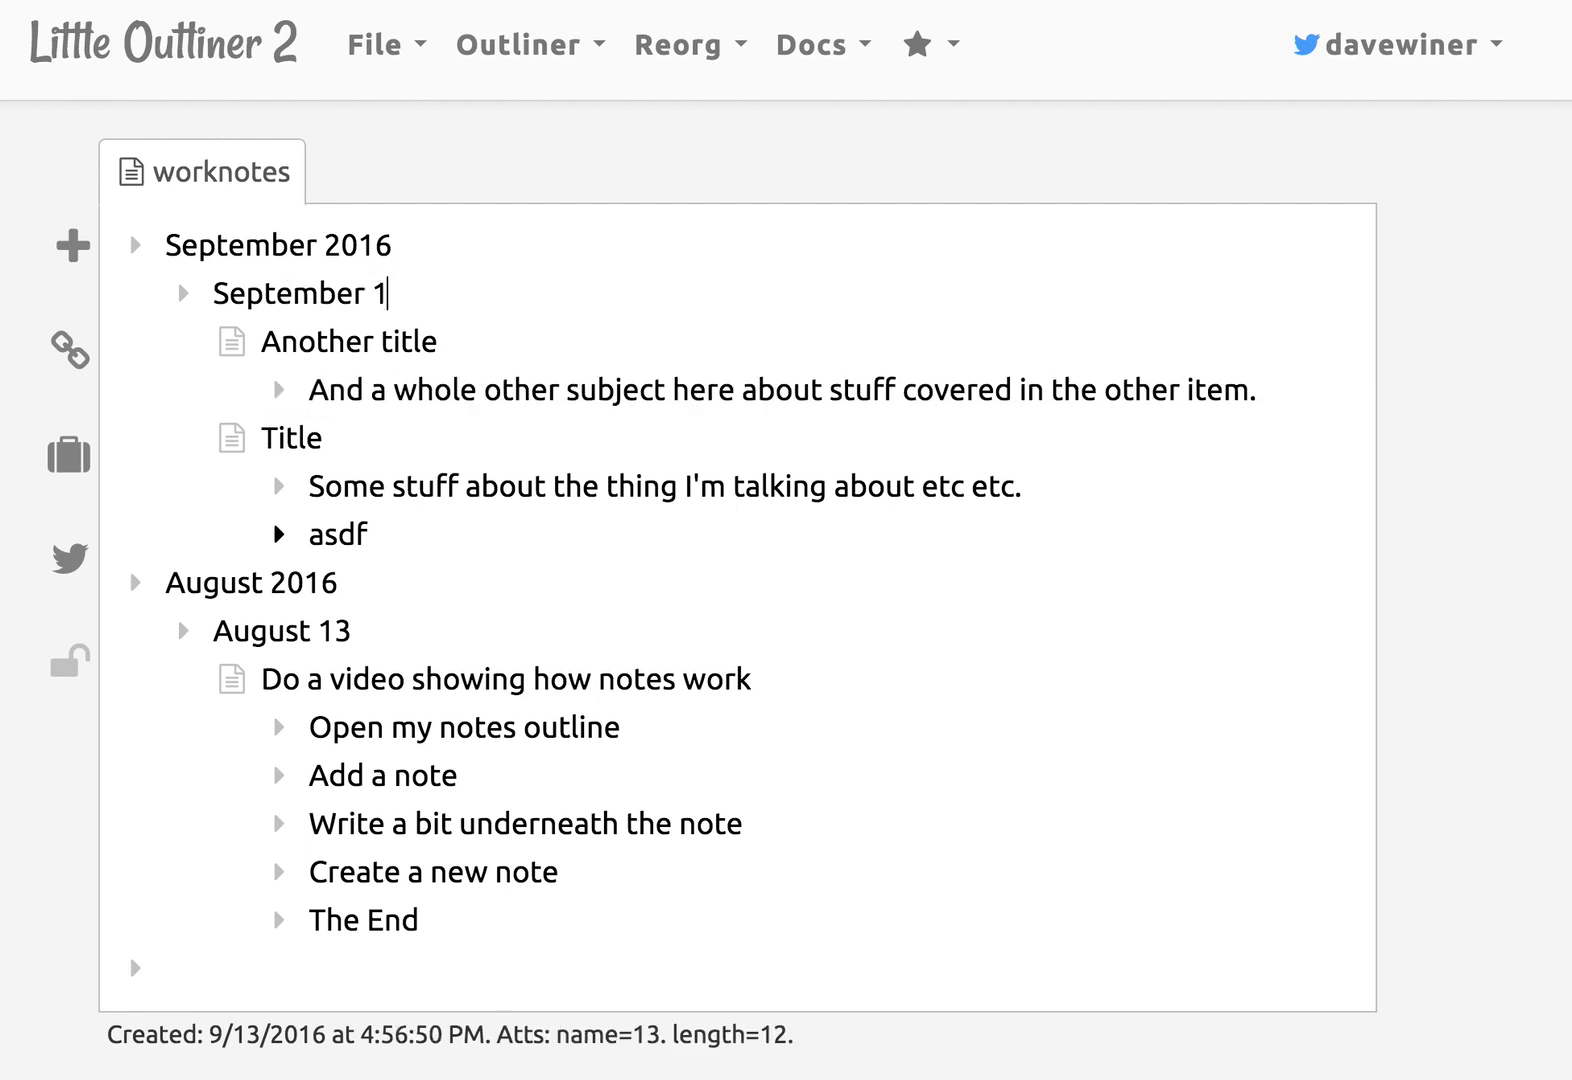
text(2)
click(182, 298)
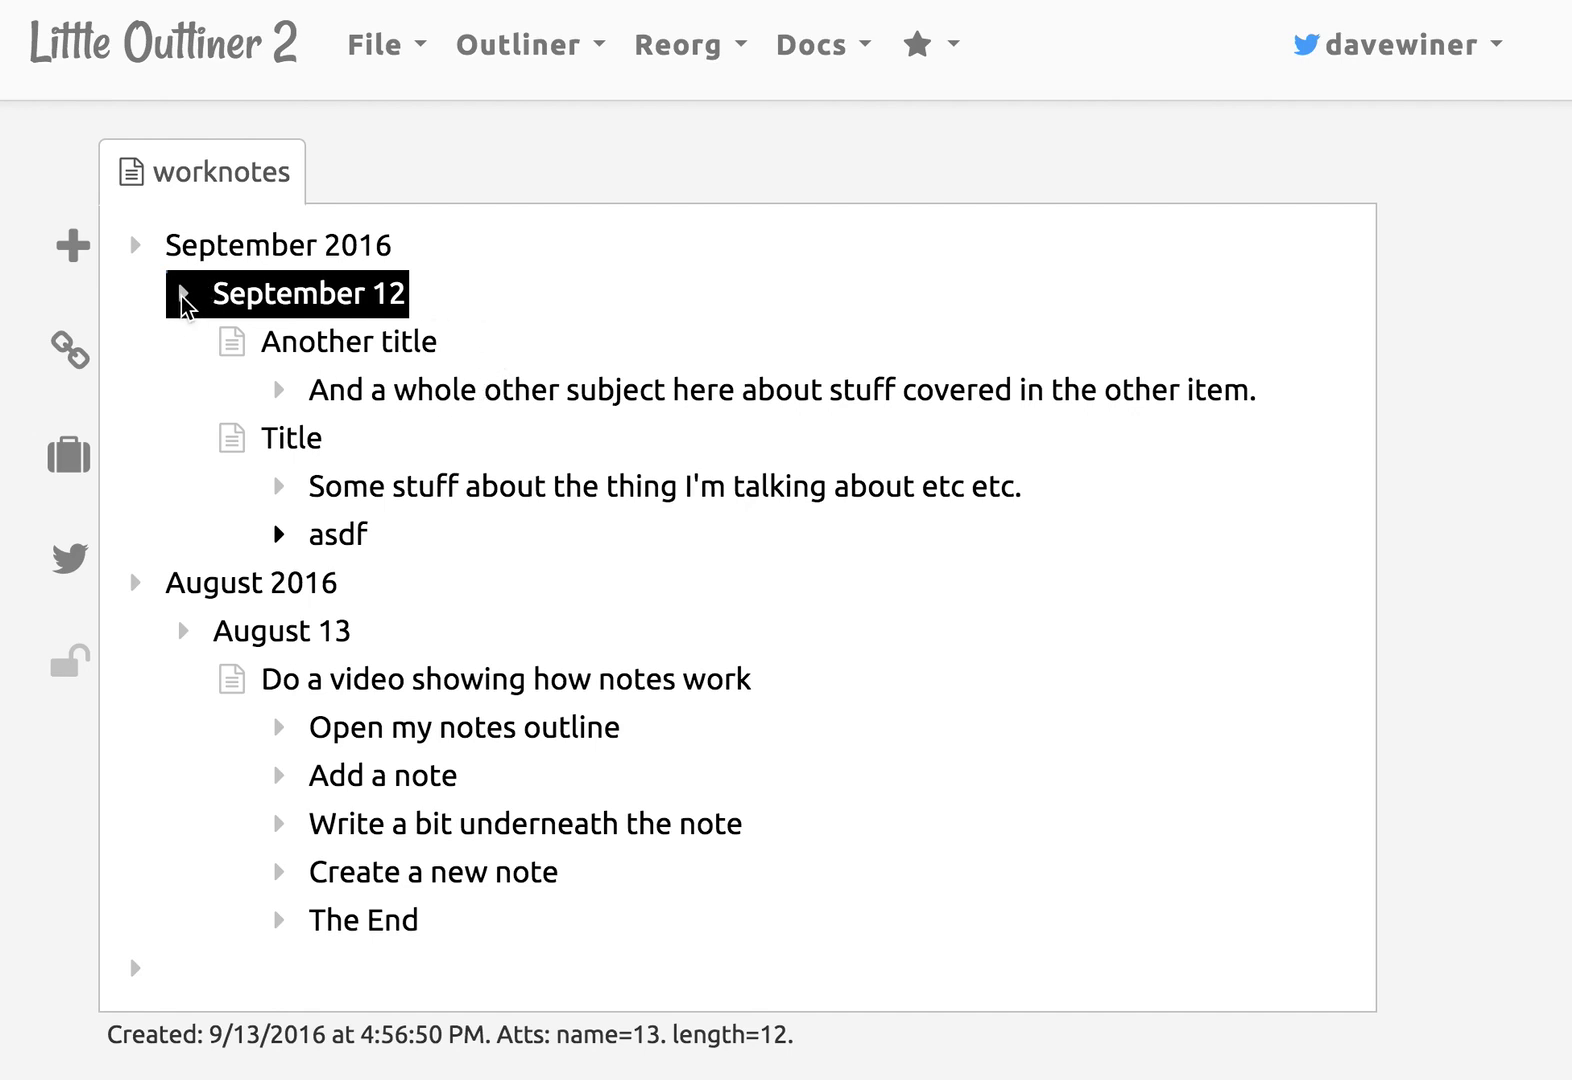
drag(182, 298, 240, 597)
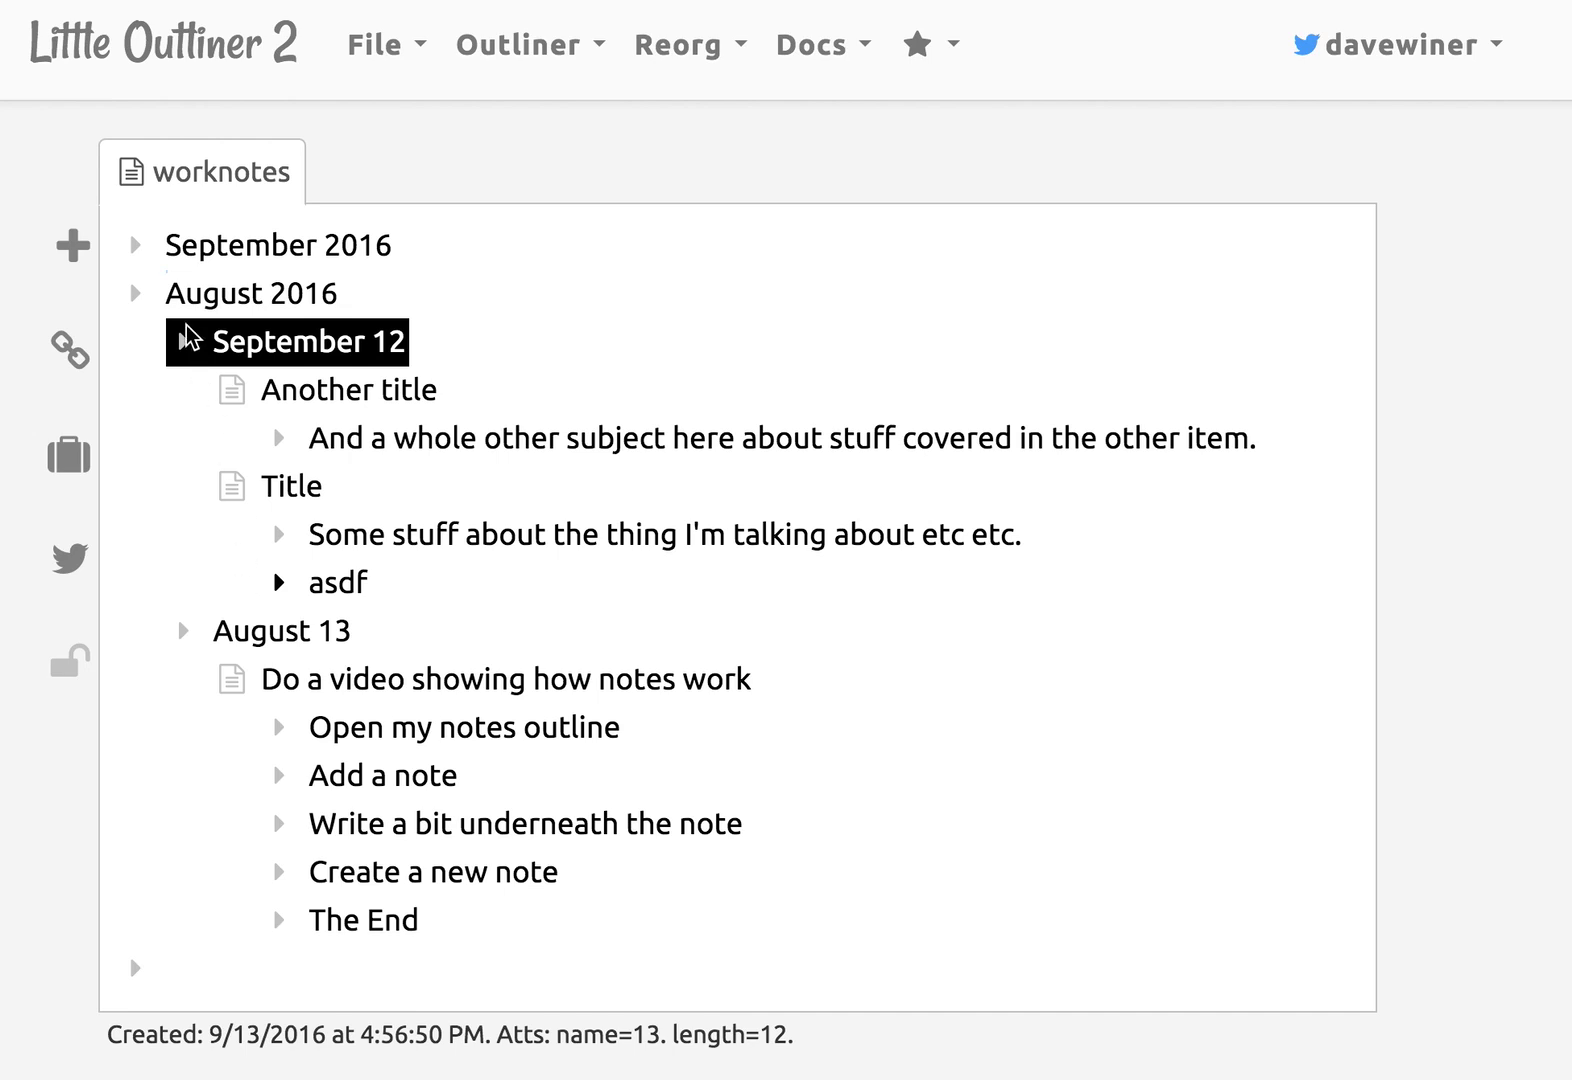
drag(190, 341, 237, 251)
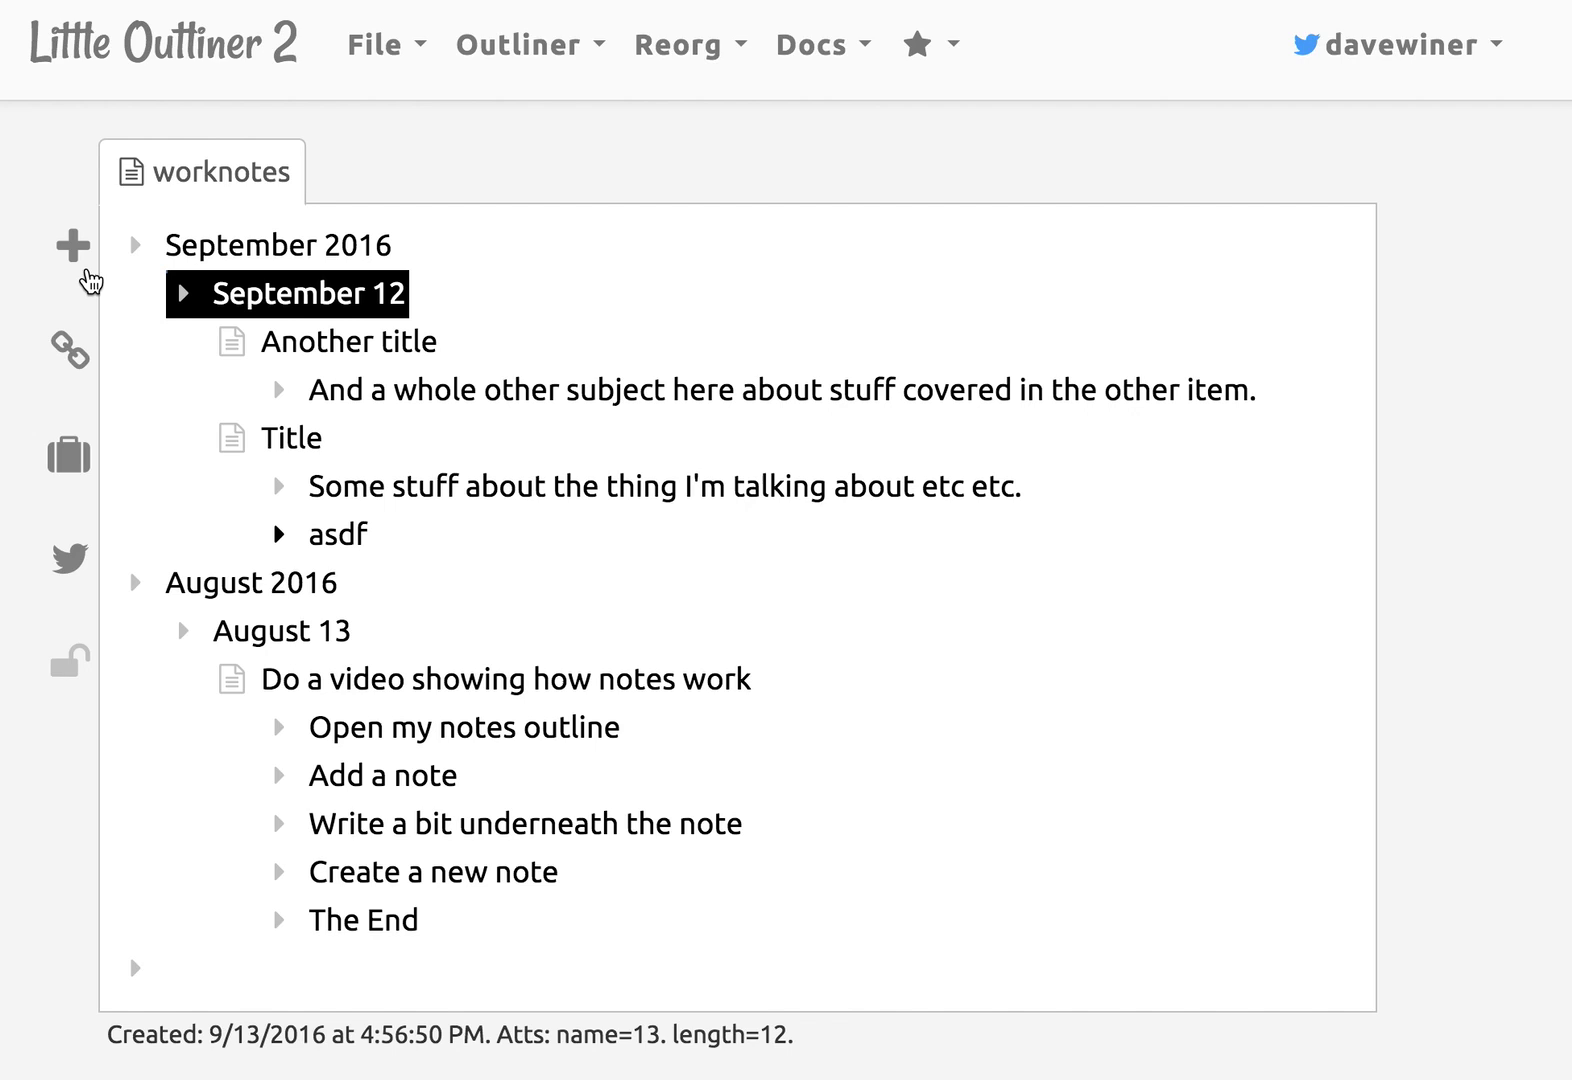
Create a new September 13 dated note above September 12.
click(73, 250)
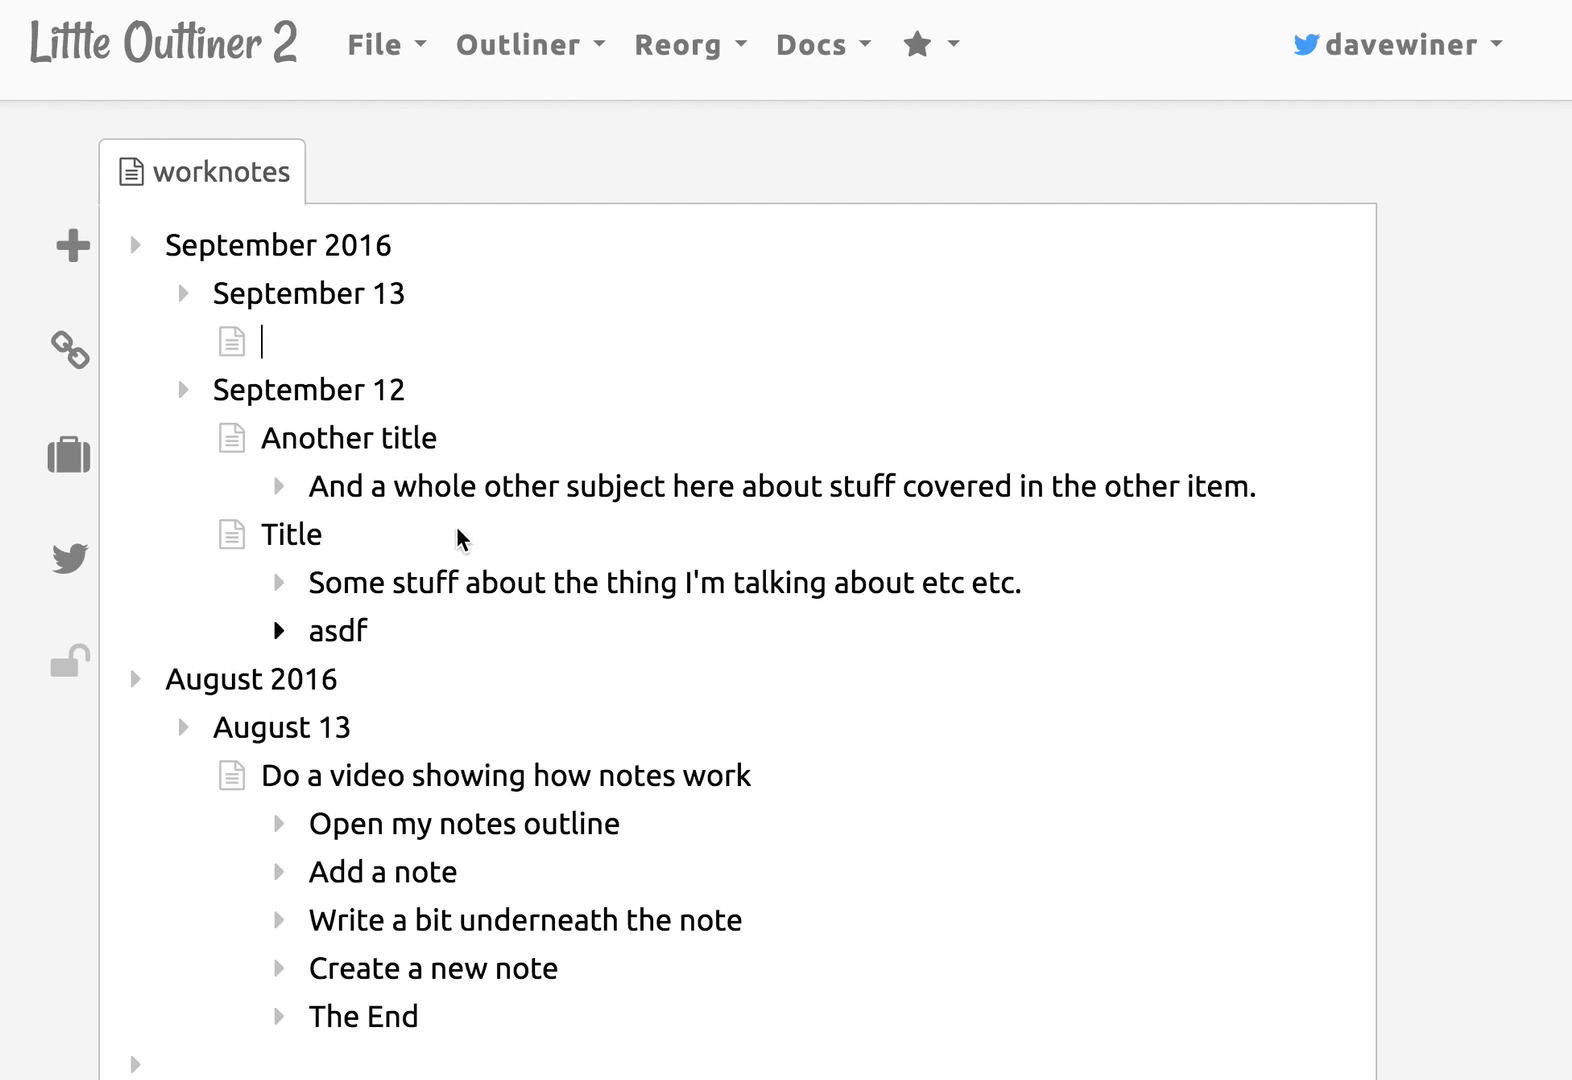
click(235, 342)
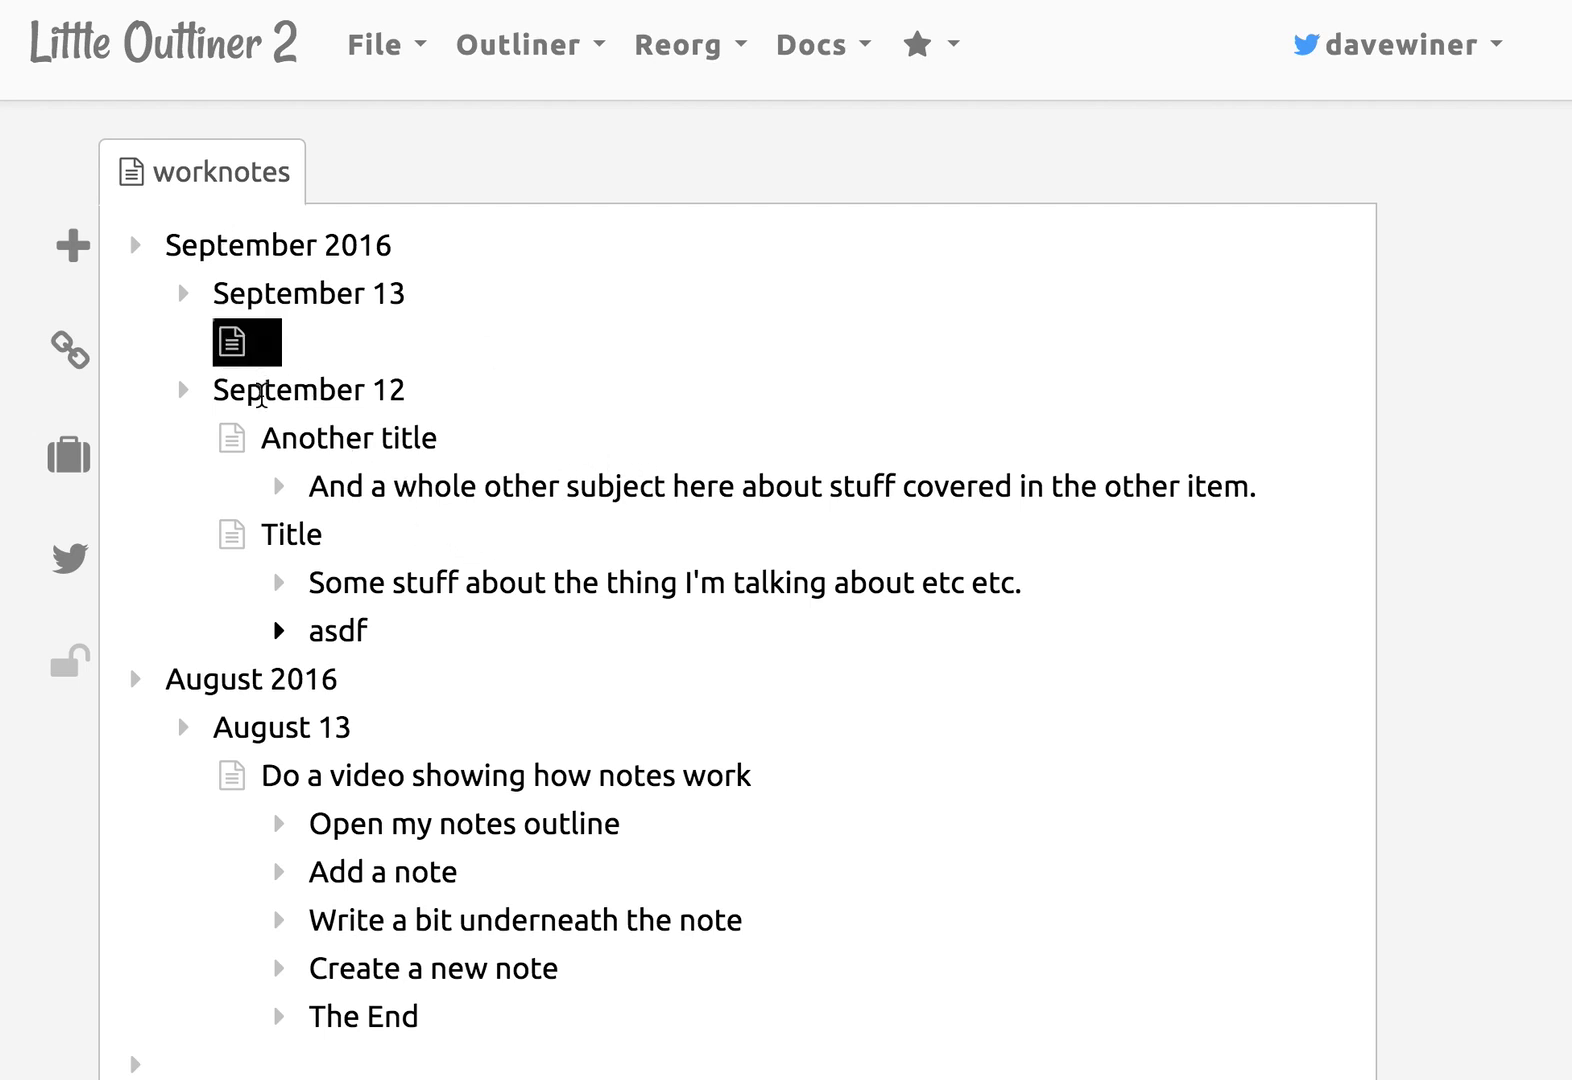
click(239, 442)
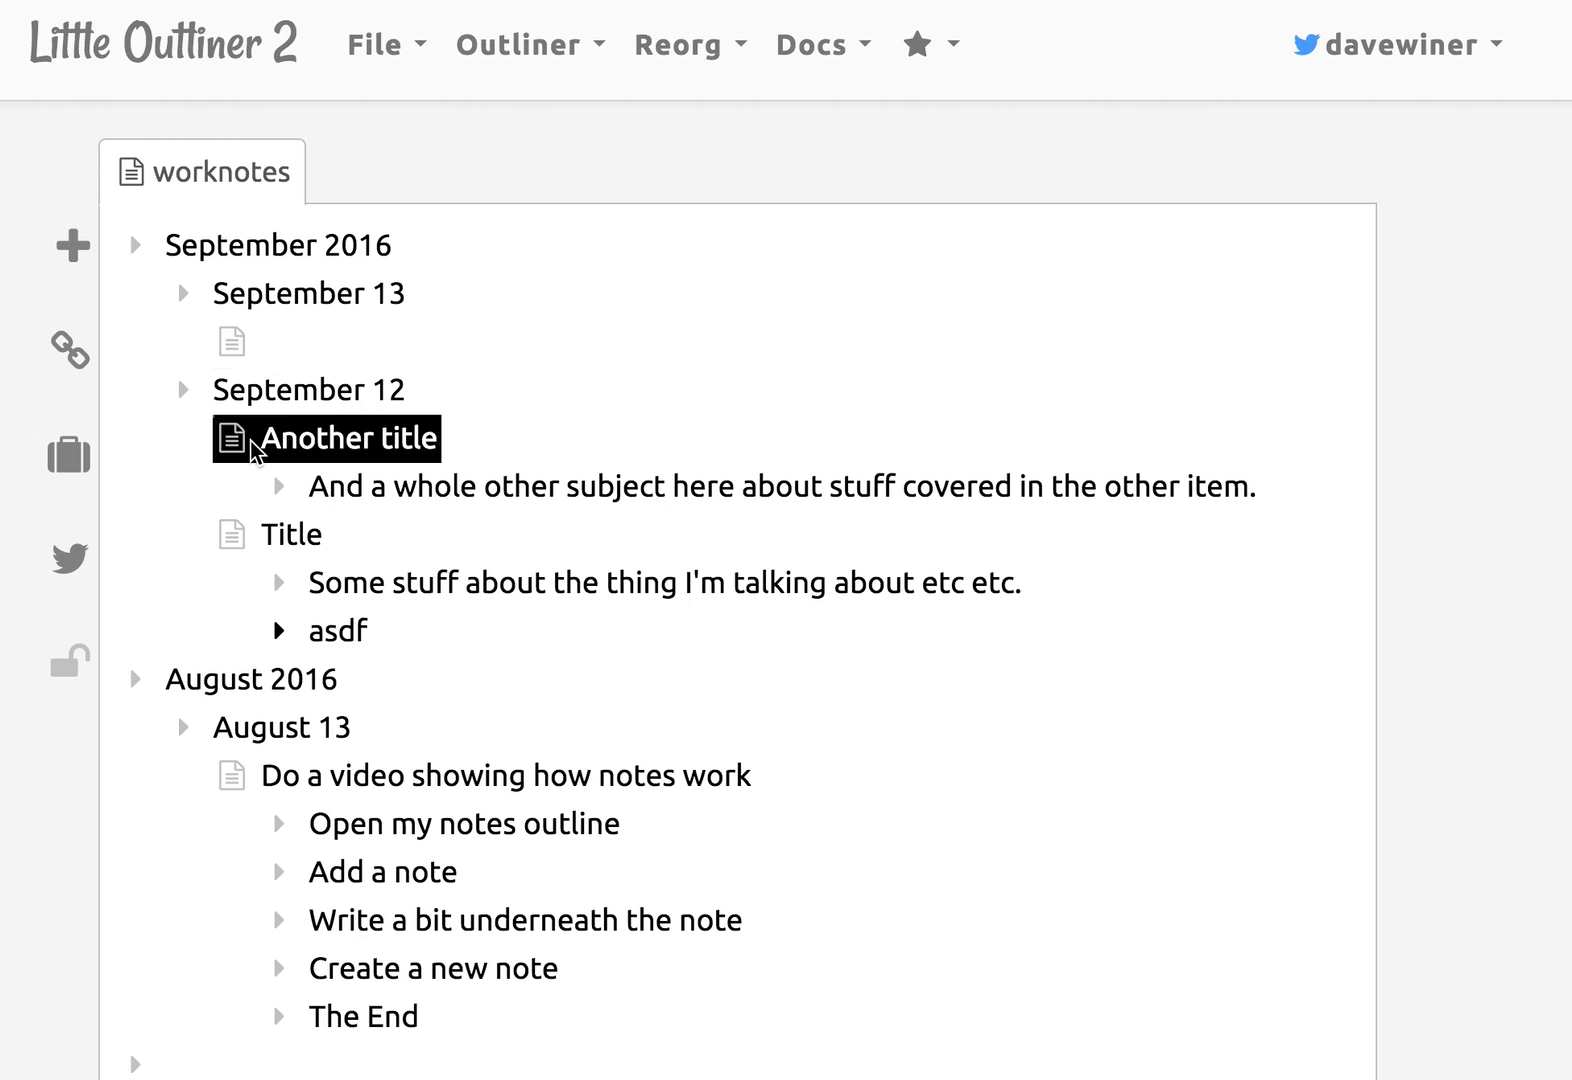
click(233, 545)
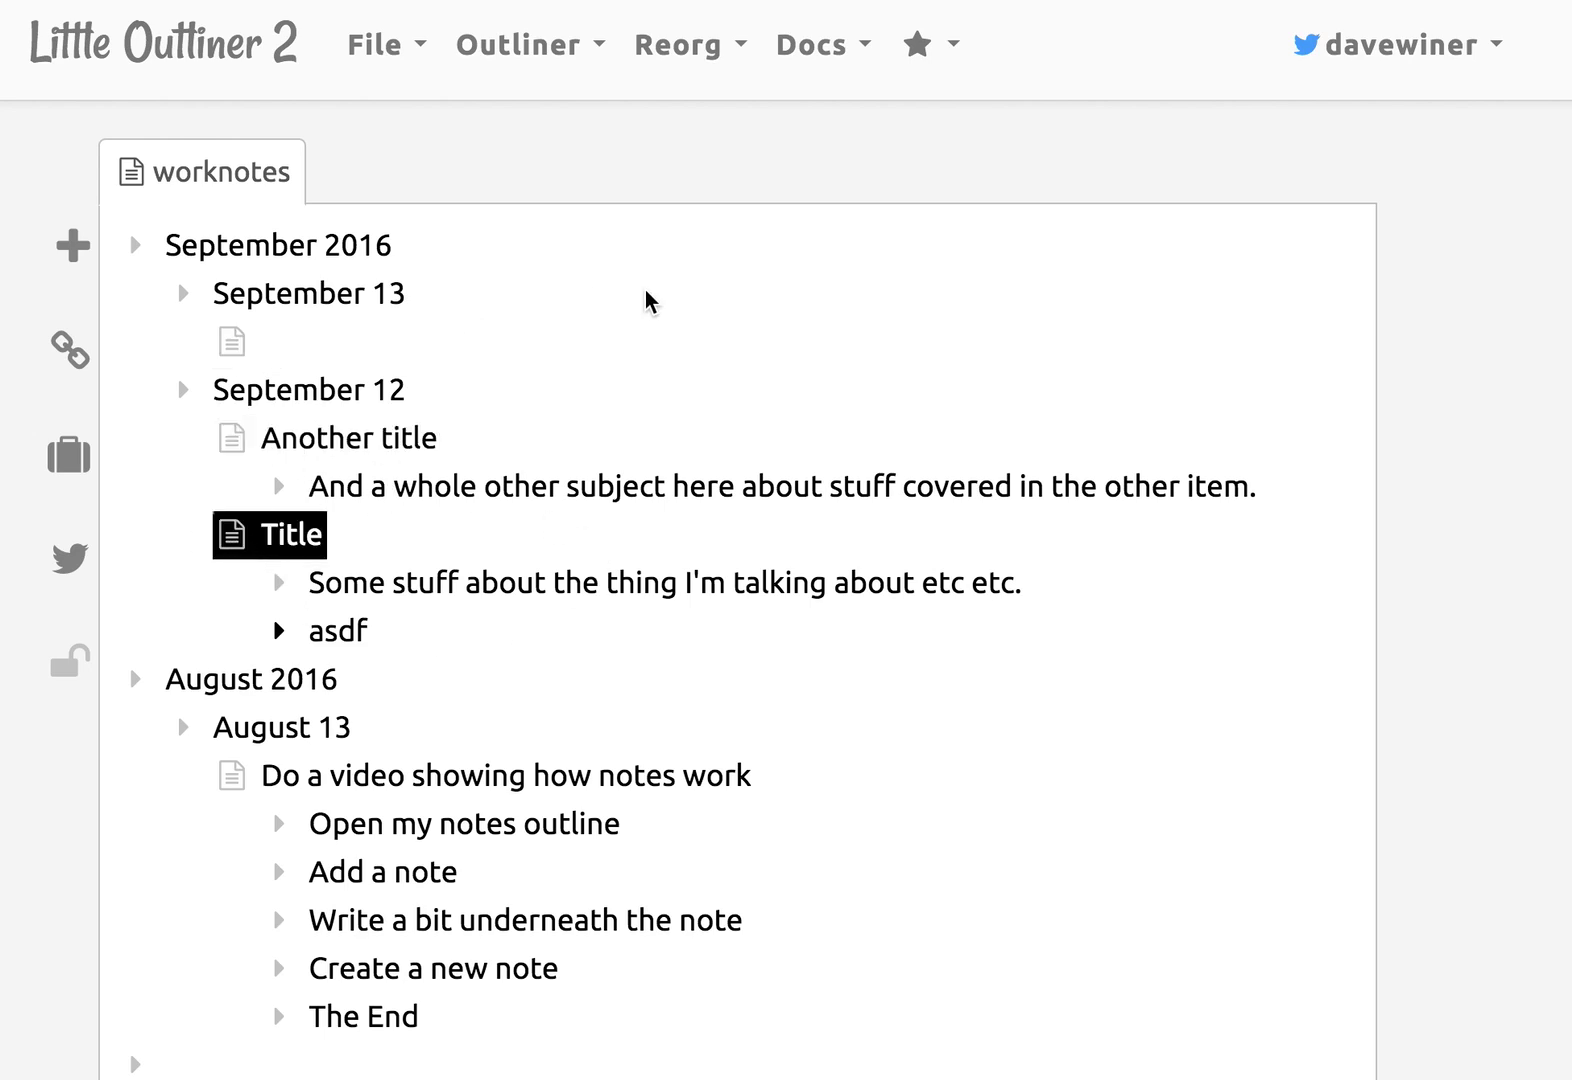